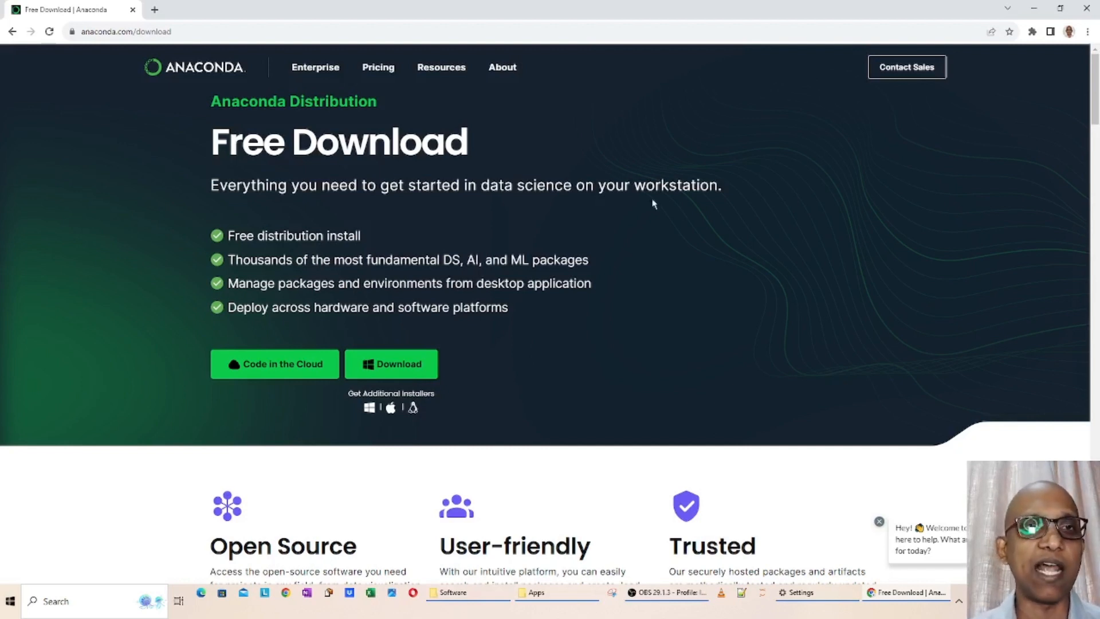
# Highlight the full web address of Anaconda's free download page to examine where the installer comes from
pyautogui.click(265, 26)
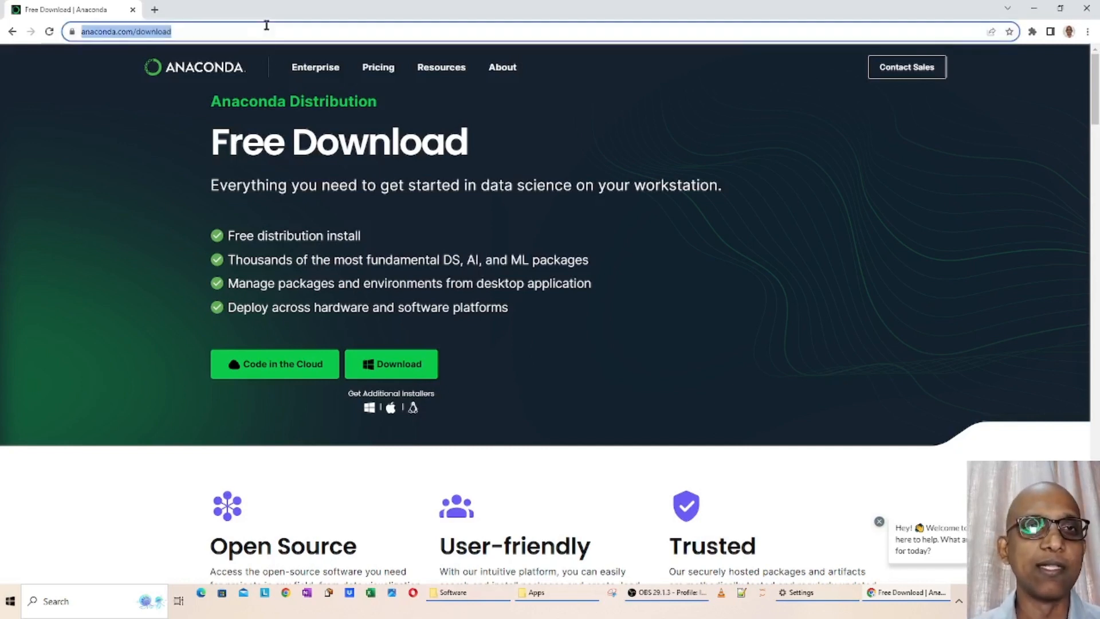
pyautogui.click(188, 33)
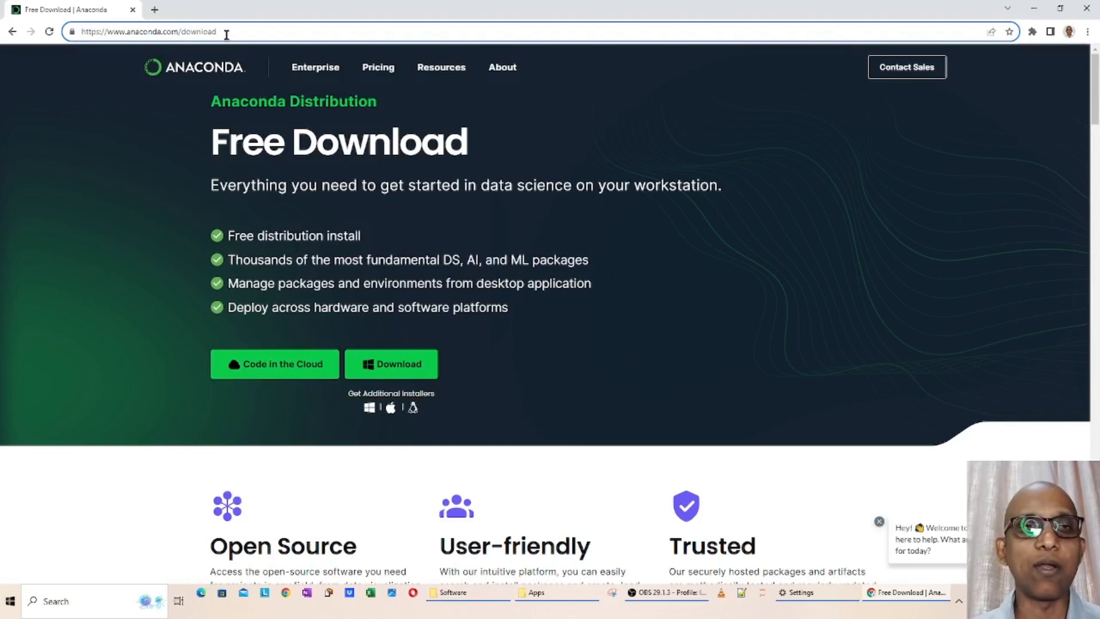
pyautogui.moveTo(227, 35); pyautogui.dragTo(80, 32)
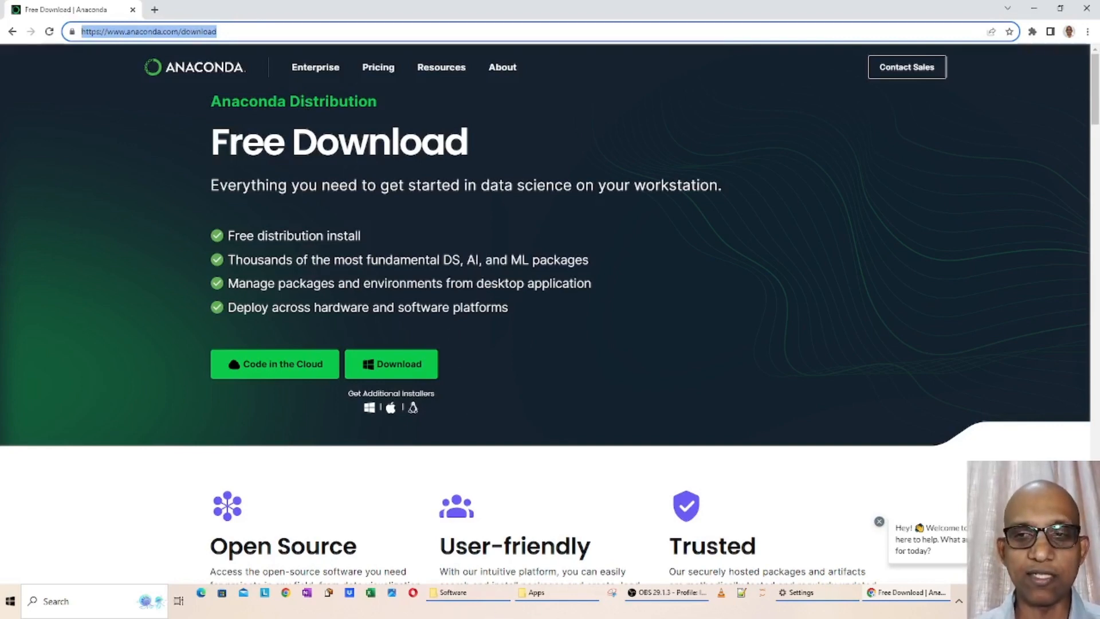
# Show the desktop and start the downloaded Anaconda3 installer
pyautogui.click(1099, 606)
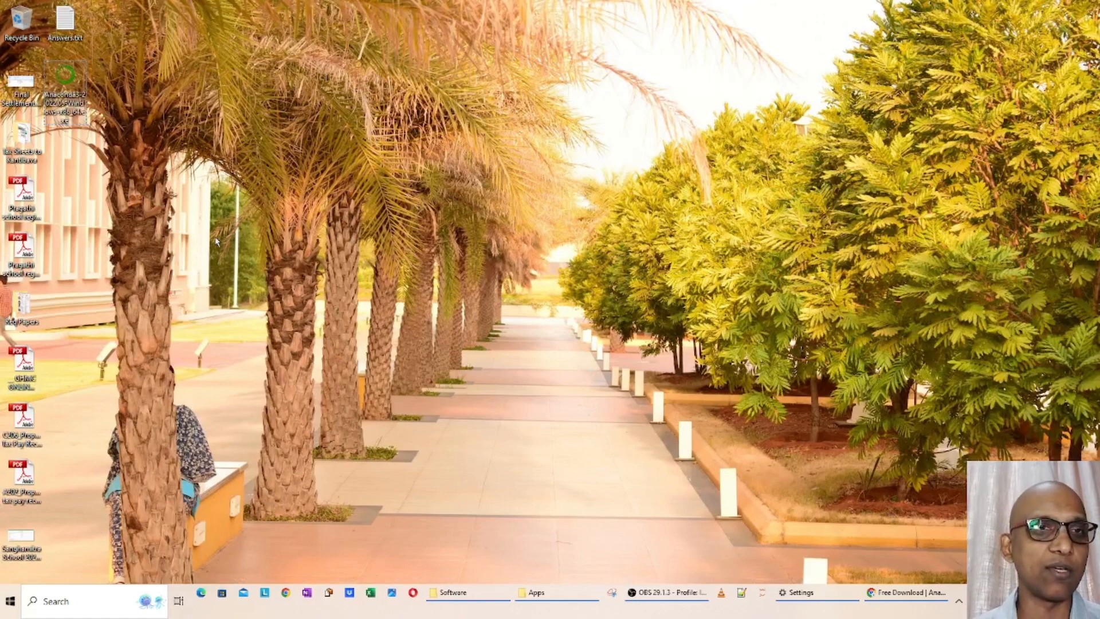
pyautogui.click(79, 117)
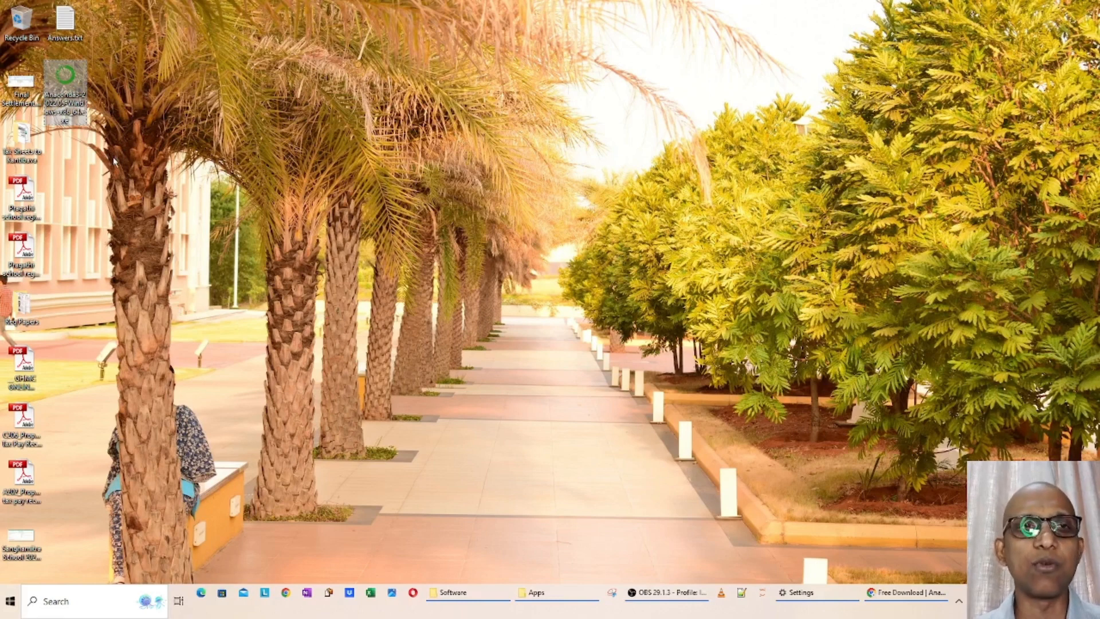
pyautogui.click(97, 158)
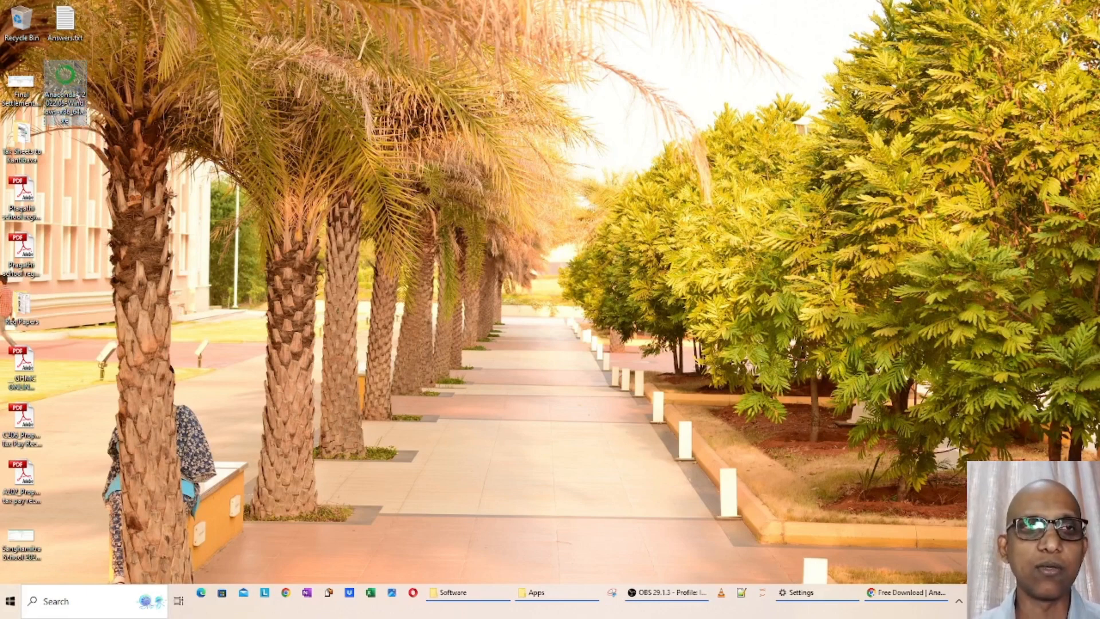
pyautogui.click(64, 80)
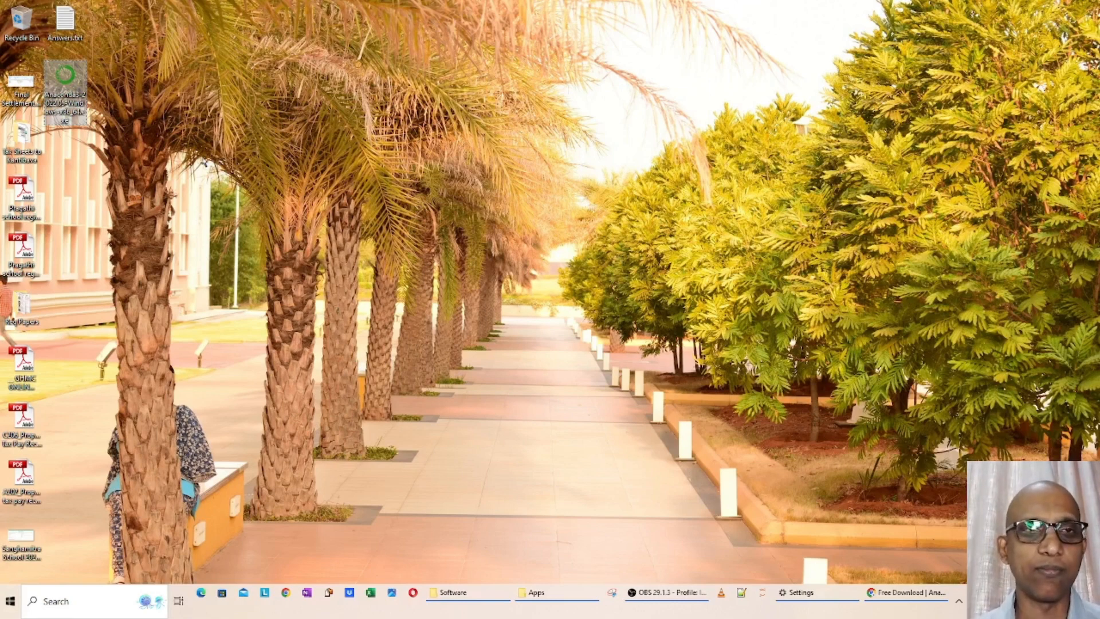
pyautogui.doubleClick(74, 94)
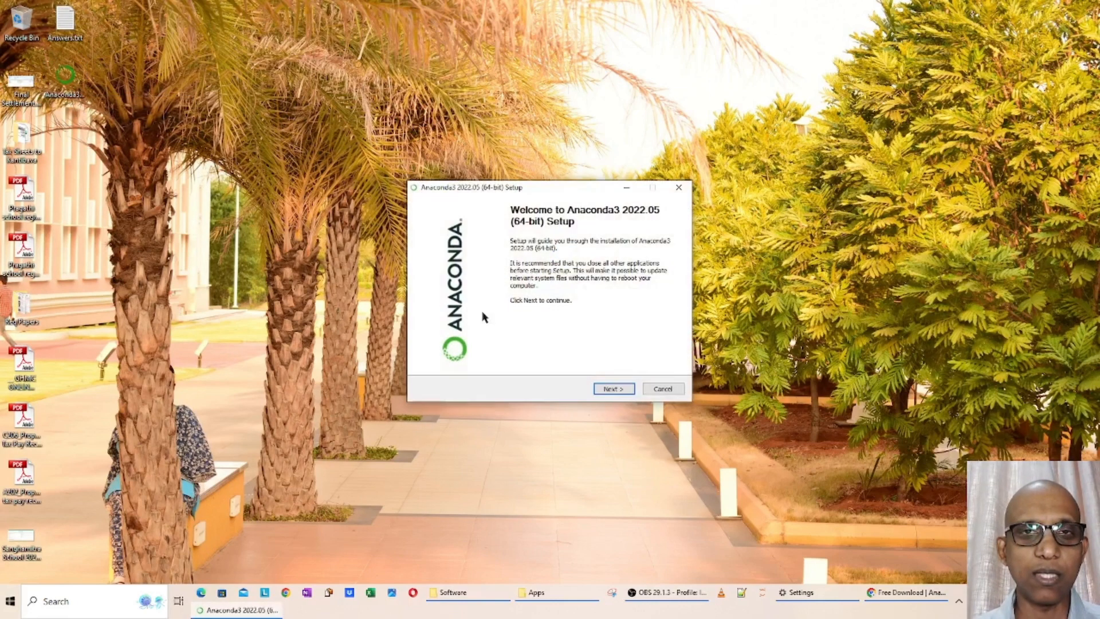
# Accept the Anaconda3 license agreement and choose to install for All Users
pyautogui.click(611, 392)
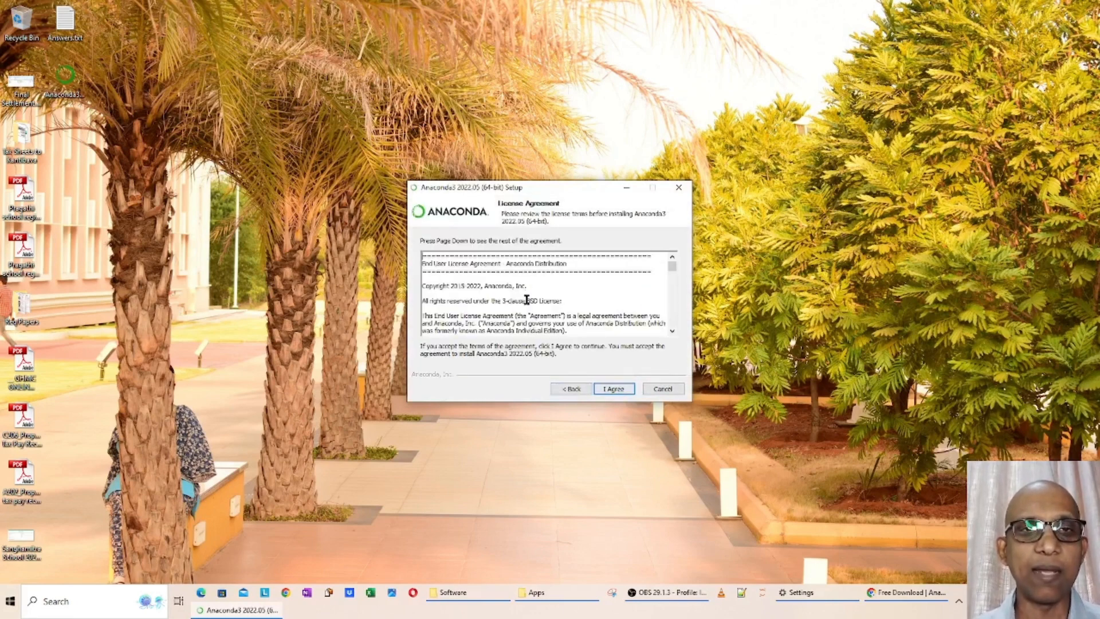
pyautogui.scroll(-15, 526, 292)
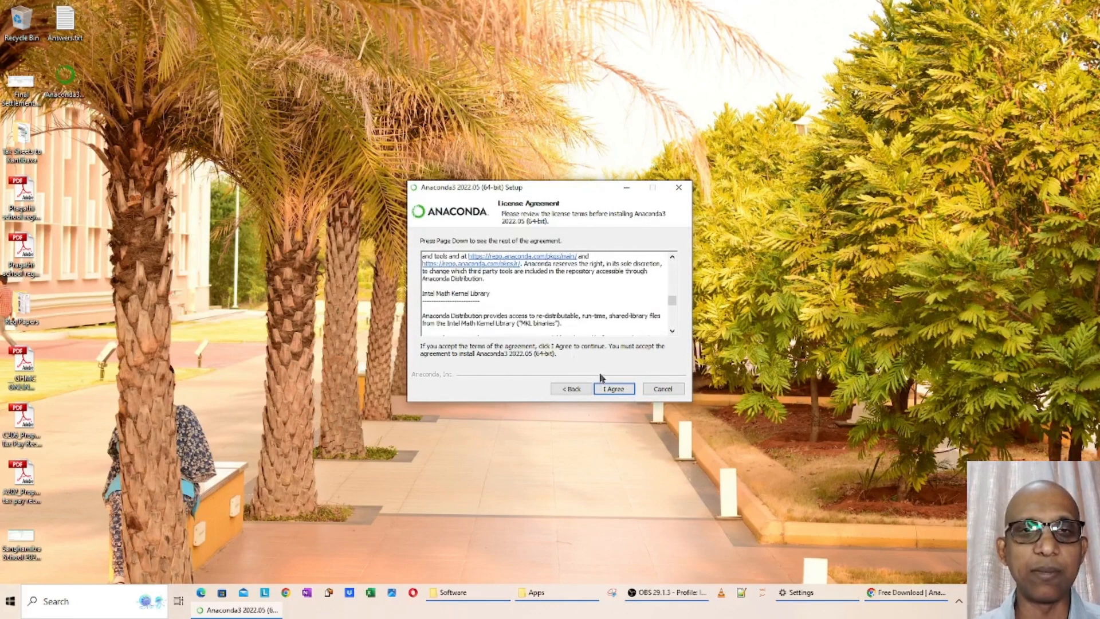
pyautogui.click(611, 392)
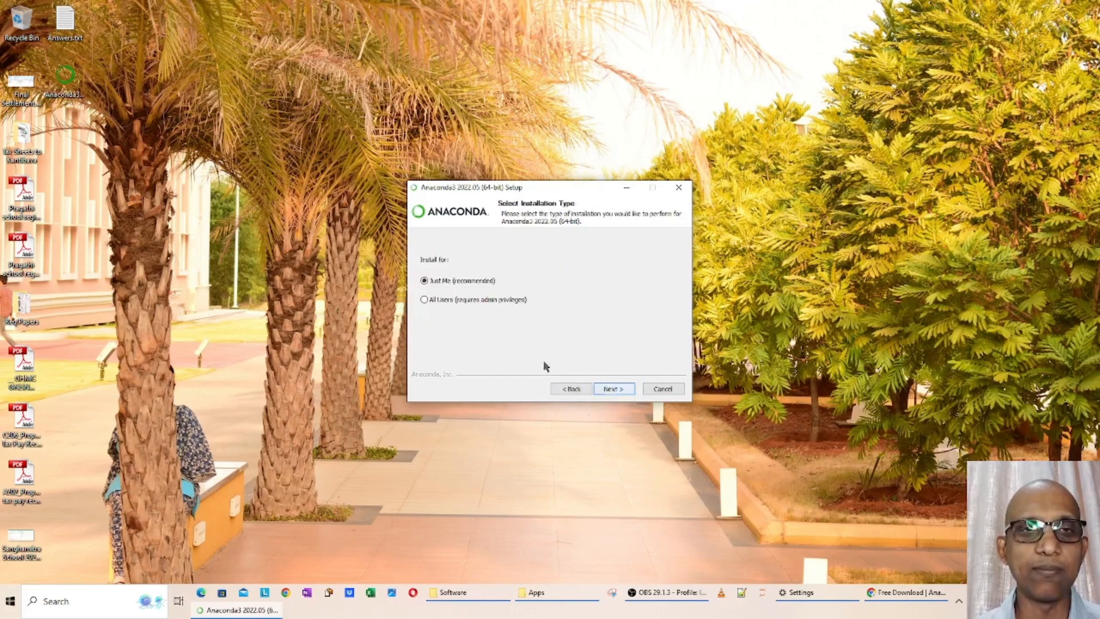
pyautogui.click(456, 302)
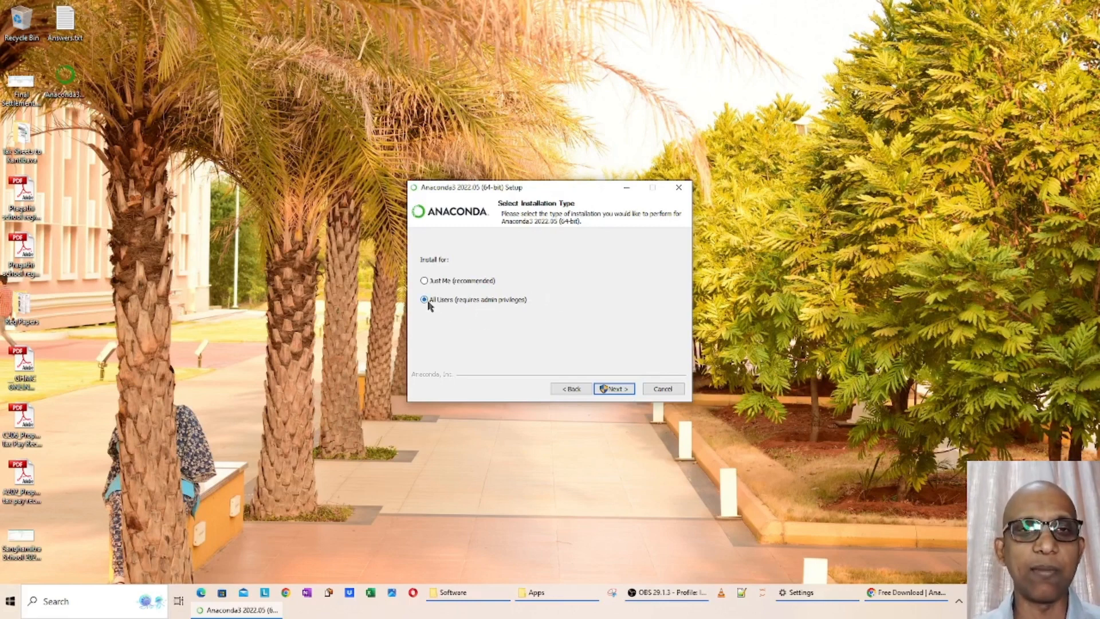
pyautogui.click(612, 389)
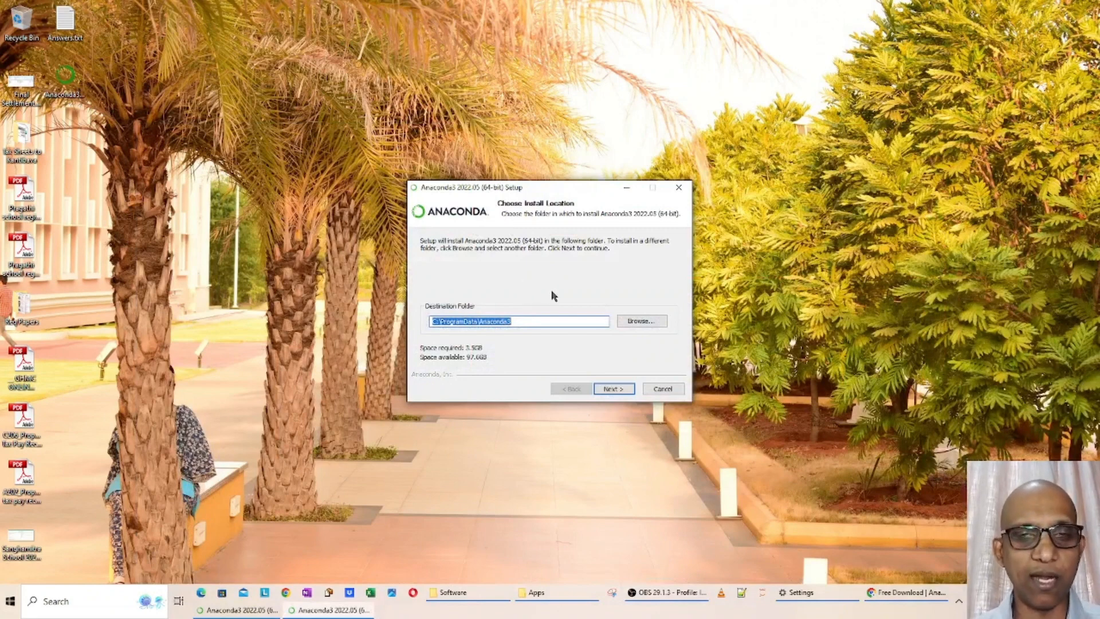
# Keep C:\ProgramData\Anaconda3 as the destination folder and install with Anaconda3 registered as the system Python 3.9
pyautogui.click(526, 324)
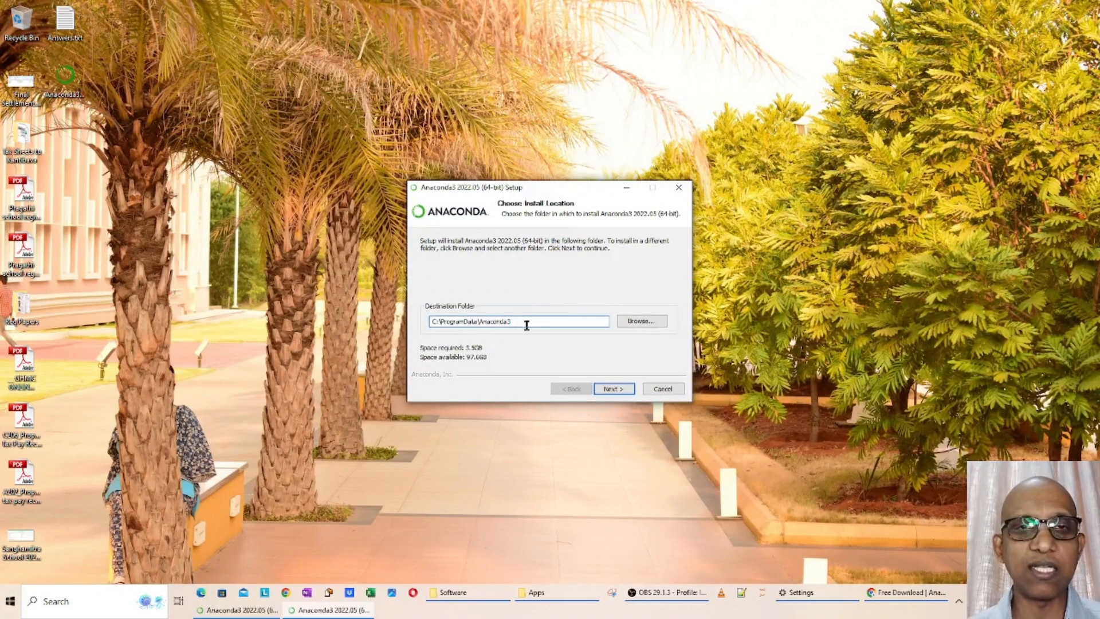
pyautogui.moveTo(531, 325); pyautogui.dragTo(410, 326)
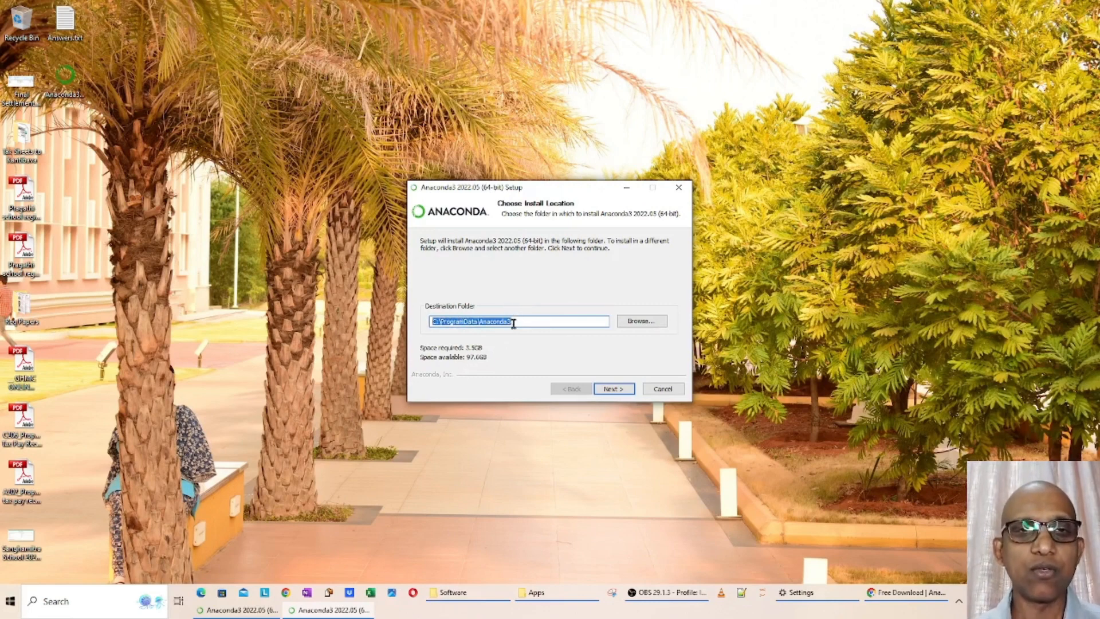
pyautogui.moveTo(513, 324); pyautogui.dragTo(415, 324)
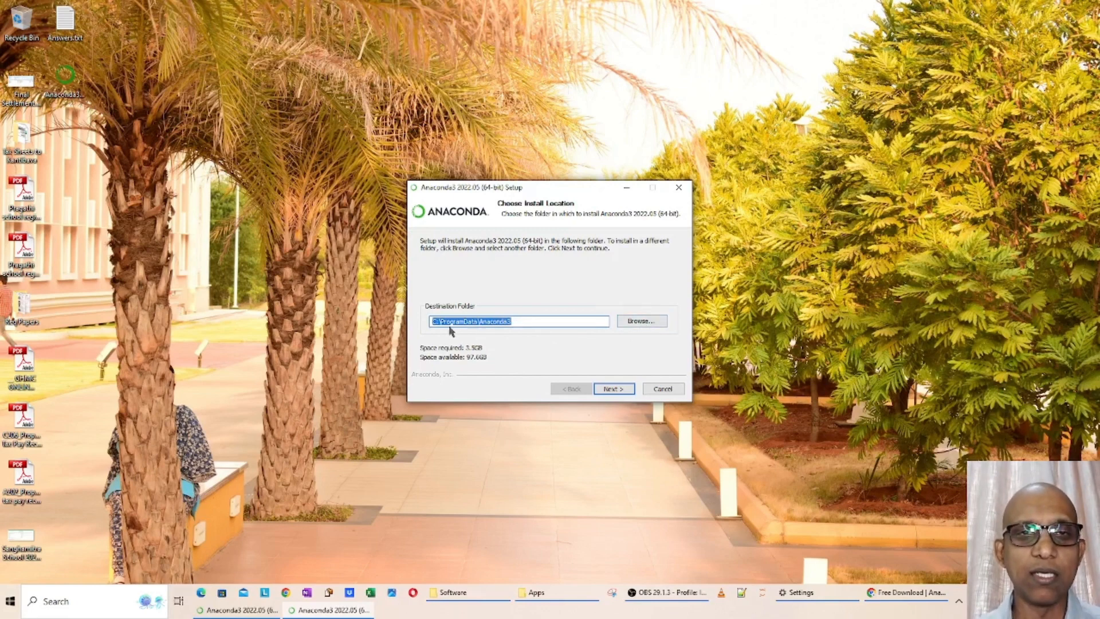
pyautogui.click(520, 322)
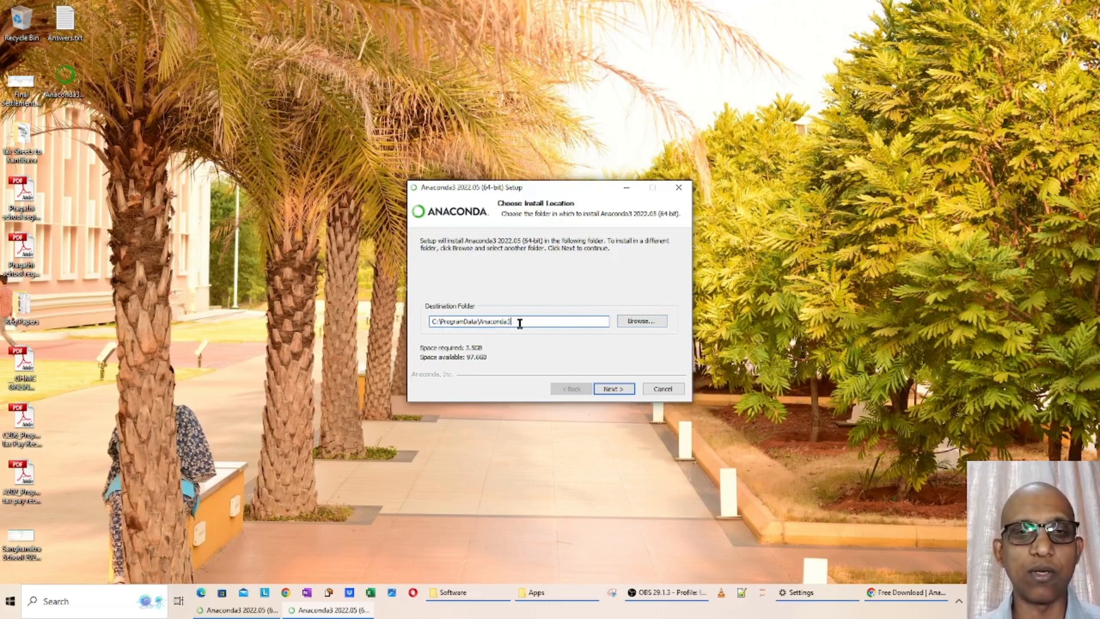
pyautogui.click(613, 389)
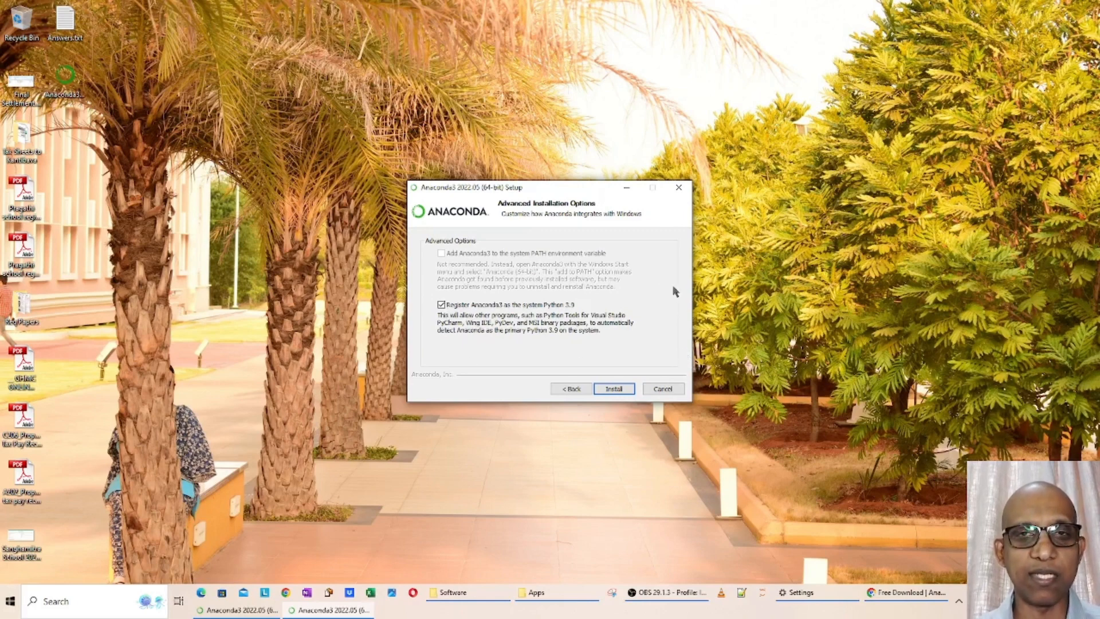
pyautogui.click(611, 389)
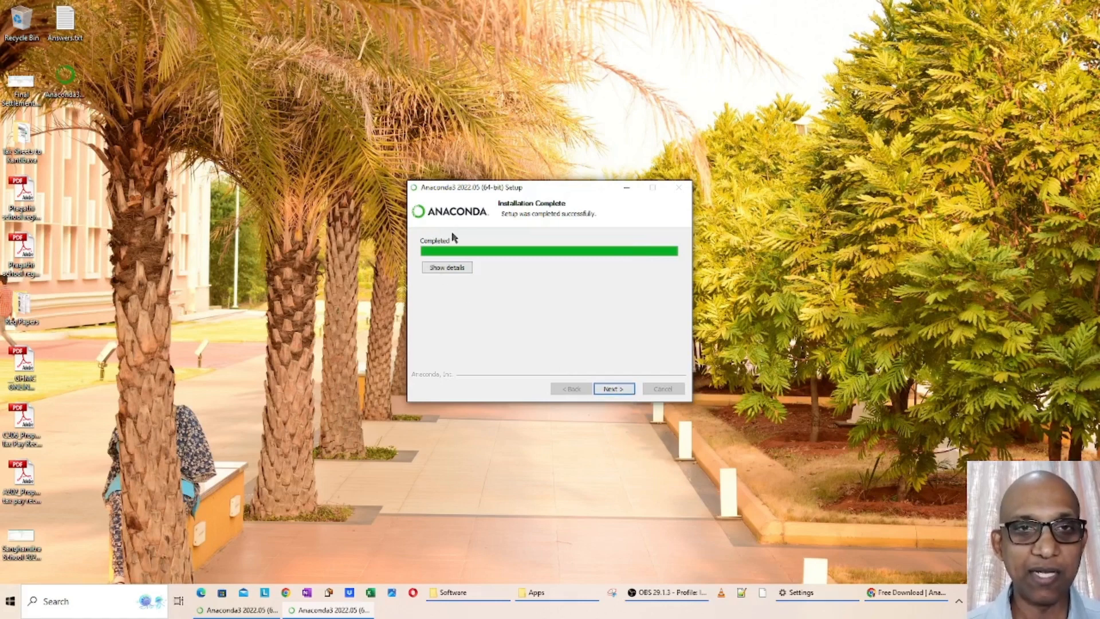
# Complete the remaining setup pages and finish the wizard with the Anaconda Distribution Tutorial and Getting Started with Anaconda options enabled
pyautogui.click(613, 390)
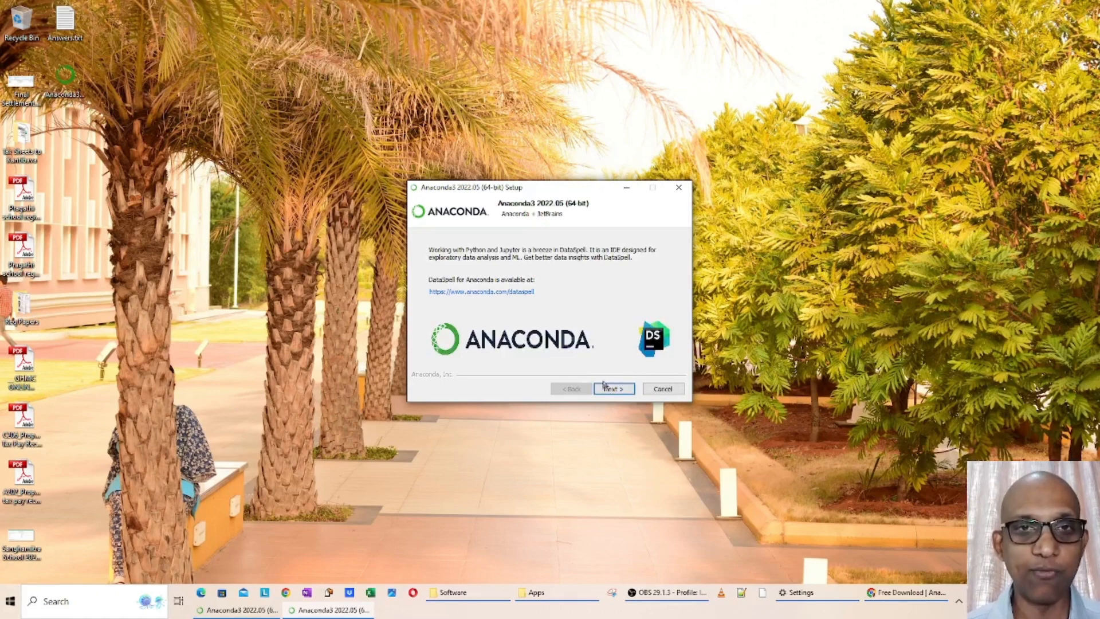
pyautogui.click(613, 389)
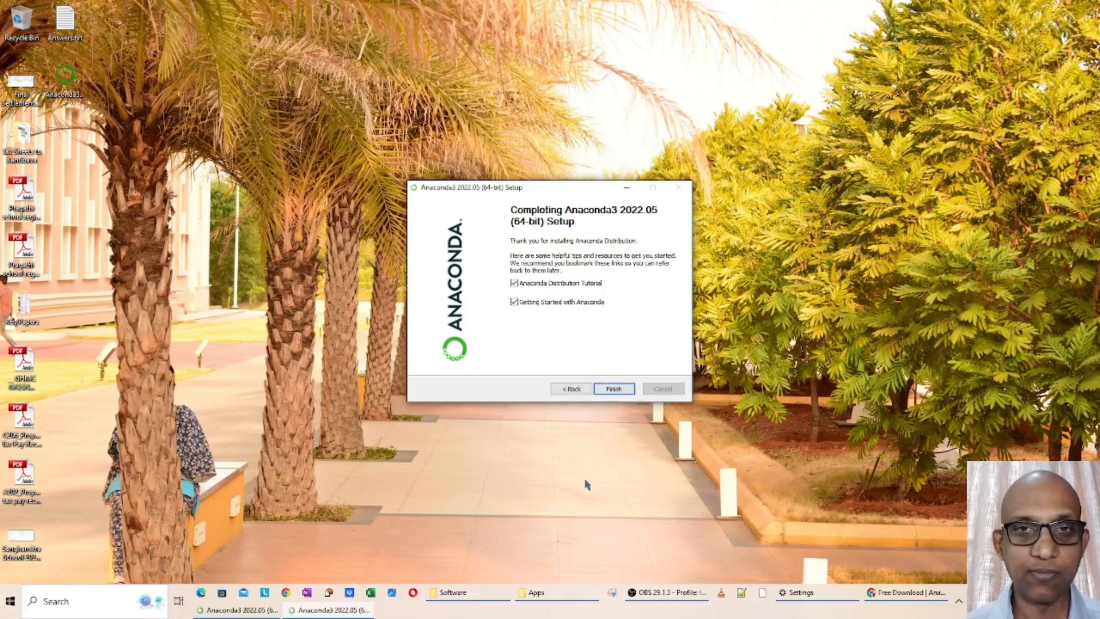
pyautogui.click(614, 388)
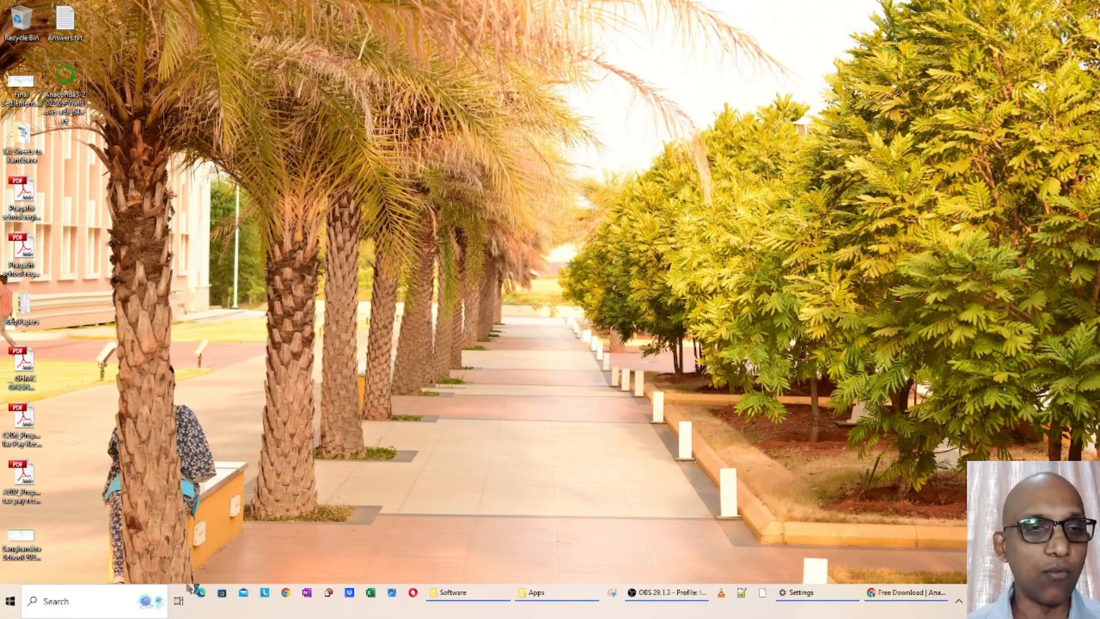
# Open Anaconda Navigator from the installed Anaconda3 (64-bit) programs and launch Jupyter Notebook from it
pyautogui.click(11, 602)
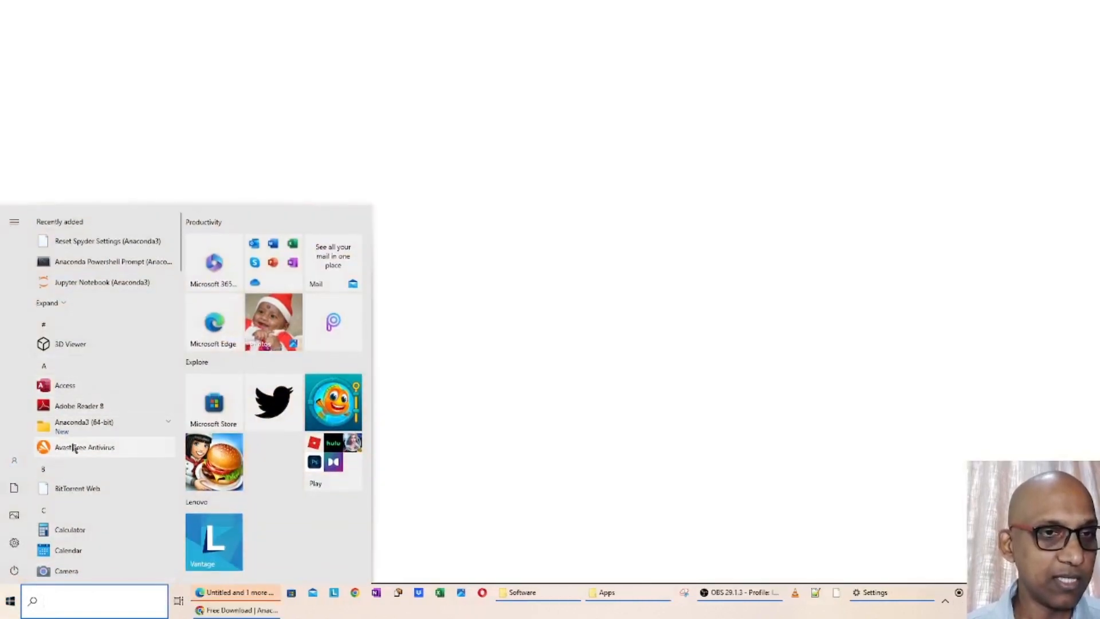
pyautogui.click(105, 427)
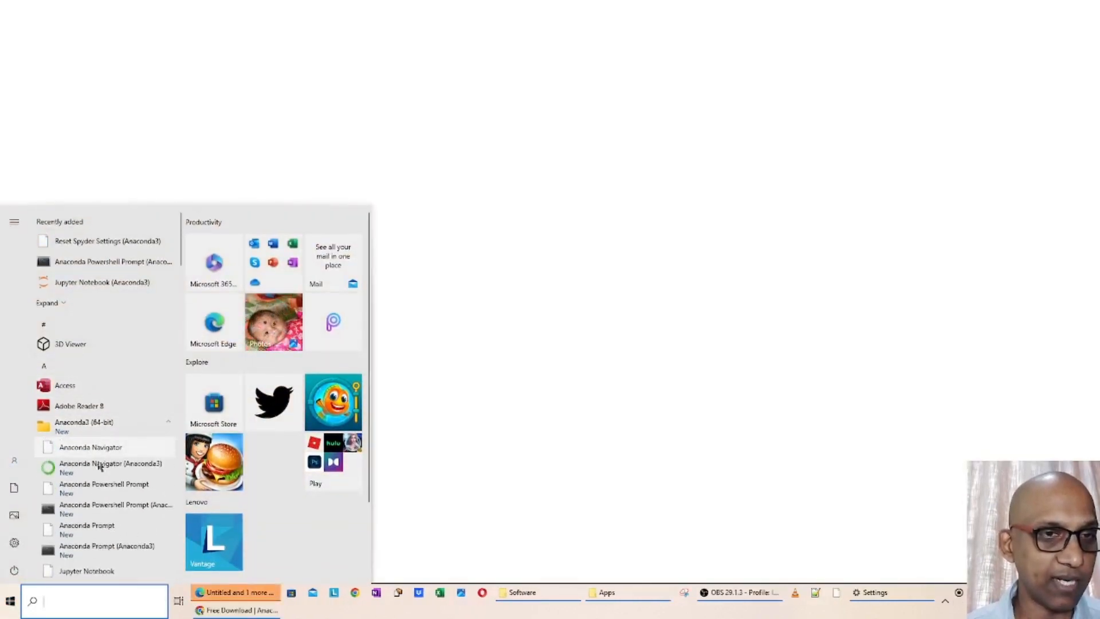
pyautogui.scroll(-5, 104, 441)
pyautogui.scroll(1, 93, 423)
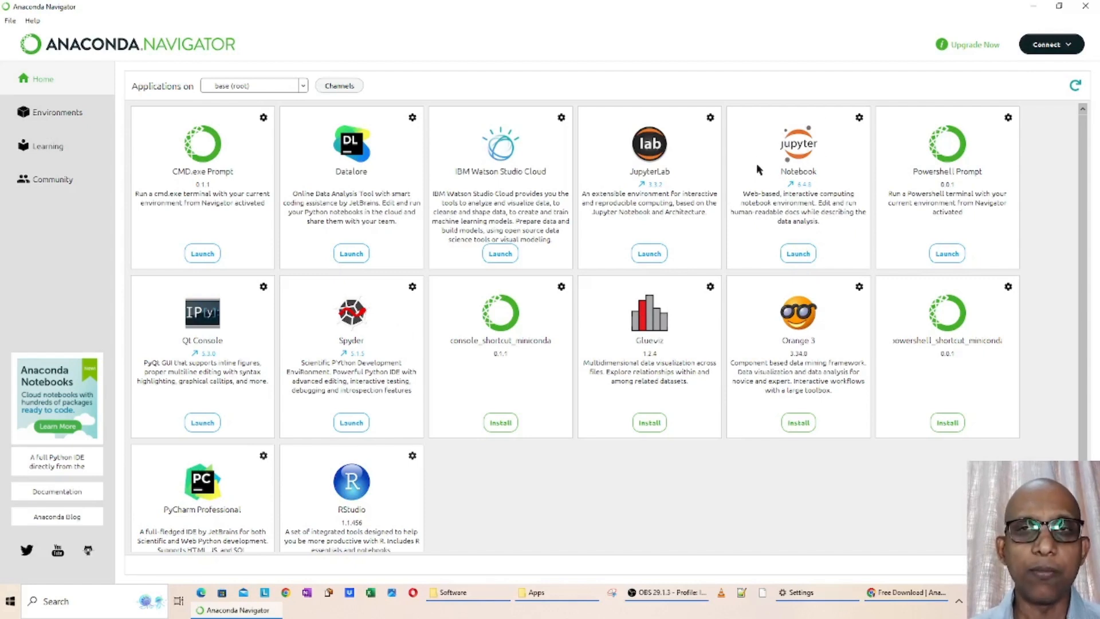
pyautogui.click(804, 260)
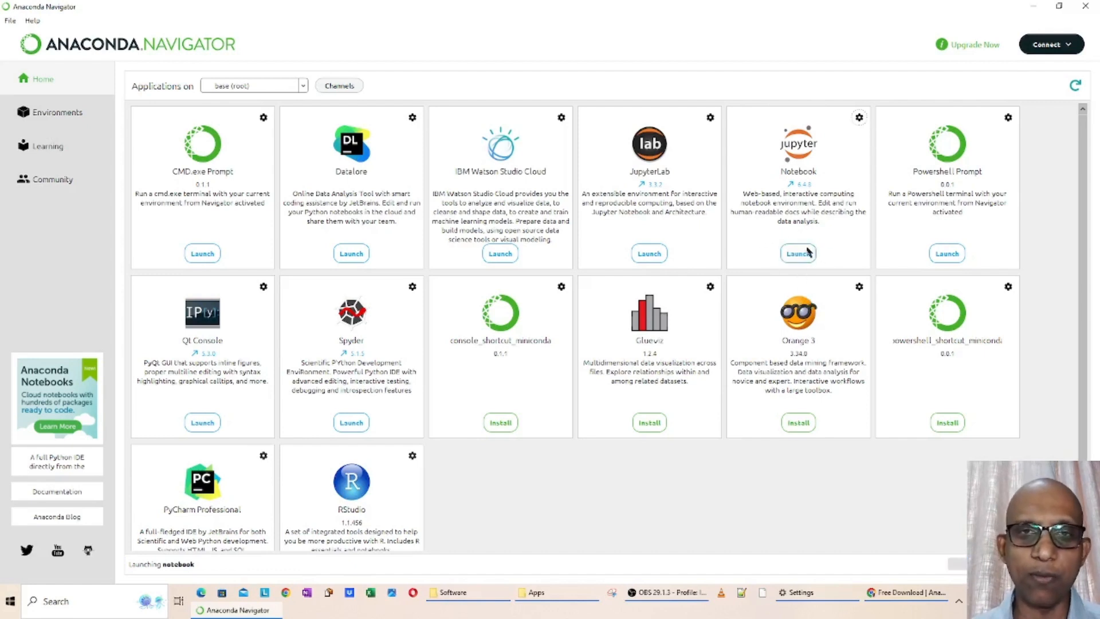
# Look through the Anaconda3 (64-bit) program group for the direct Jupyter Notebook shortcut
pyautogui.click(11, 601)
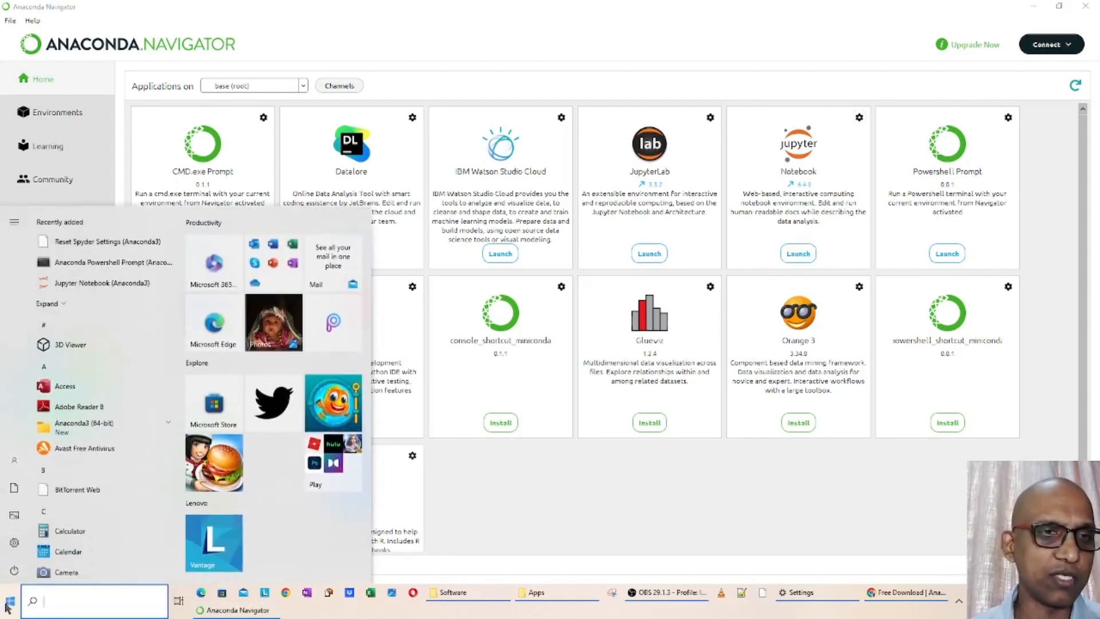
pyautogui.click(72, 428)
pyautogui.scroll(-3, 73, 432)
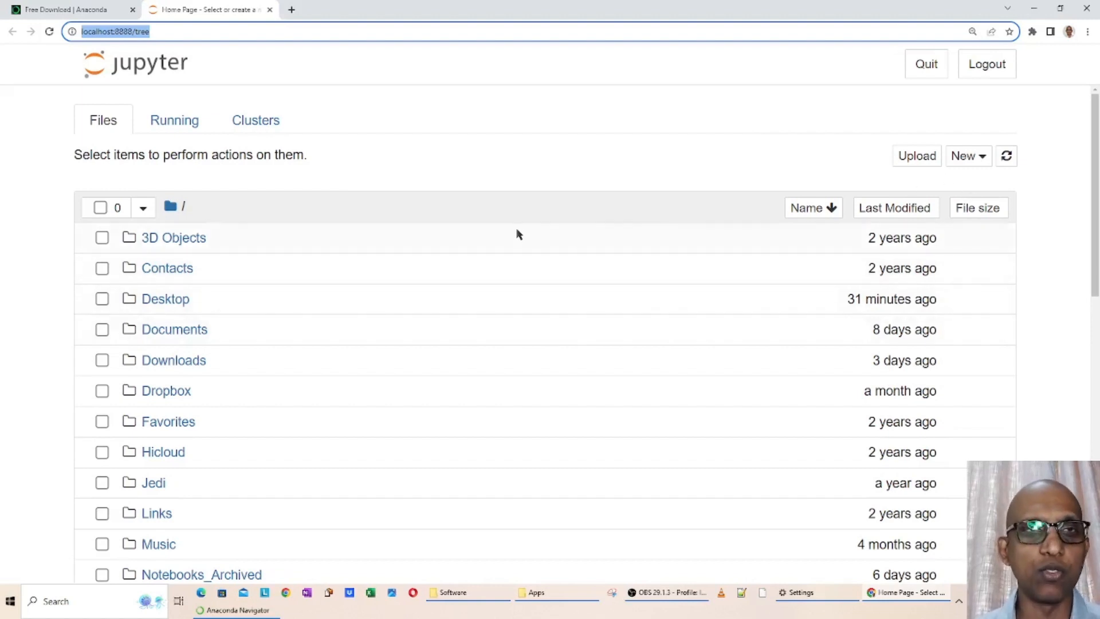
# Create a Python 3 (ipykernel) notebook and assign a person's first name as a string to the variable name
pyautogui.click(980, 159)
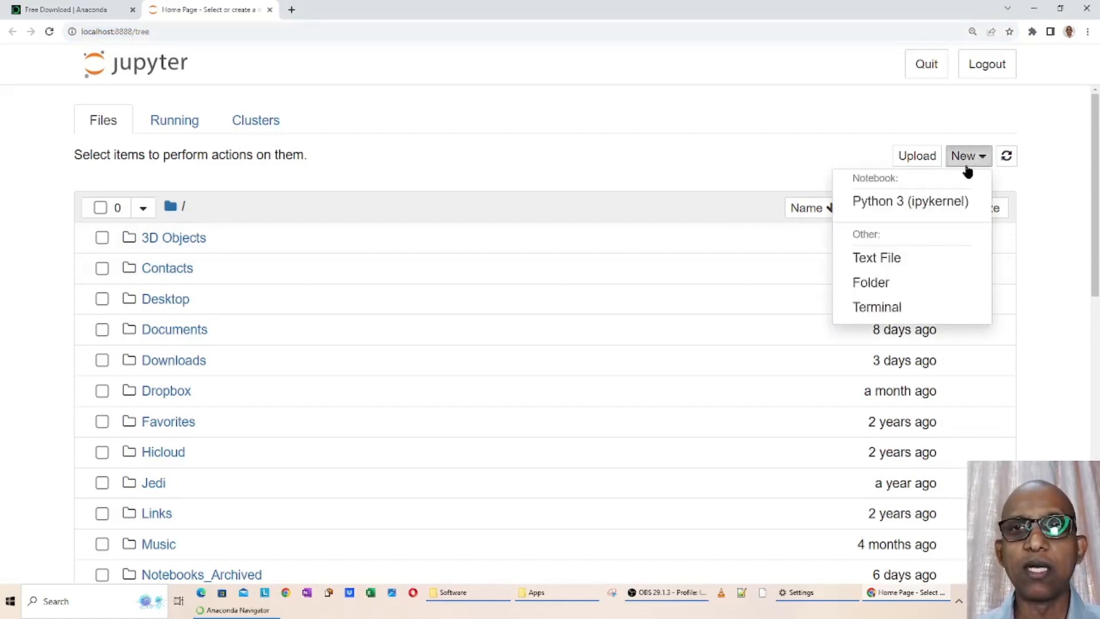
pyautogui.click(894, 208)
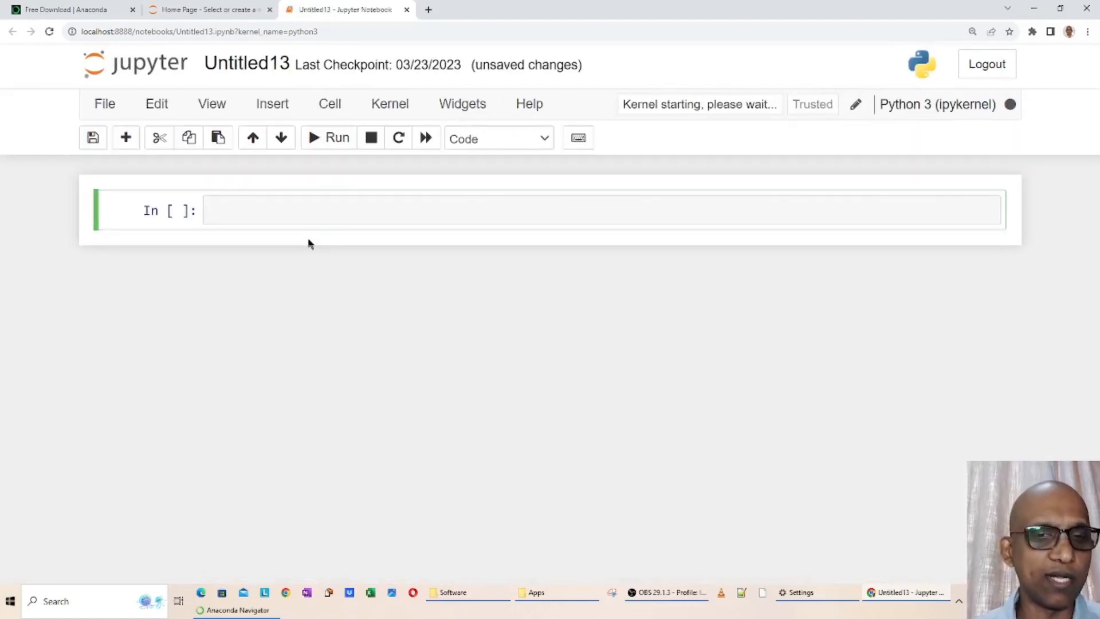
pyautogui.write('name =')
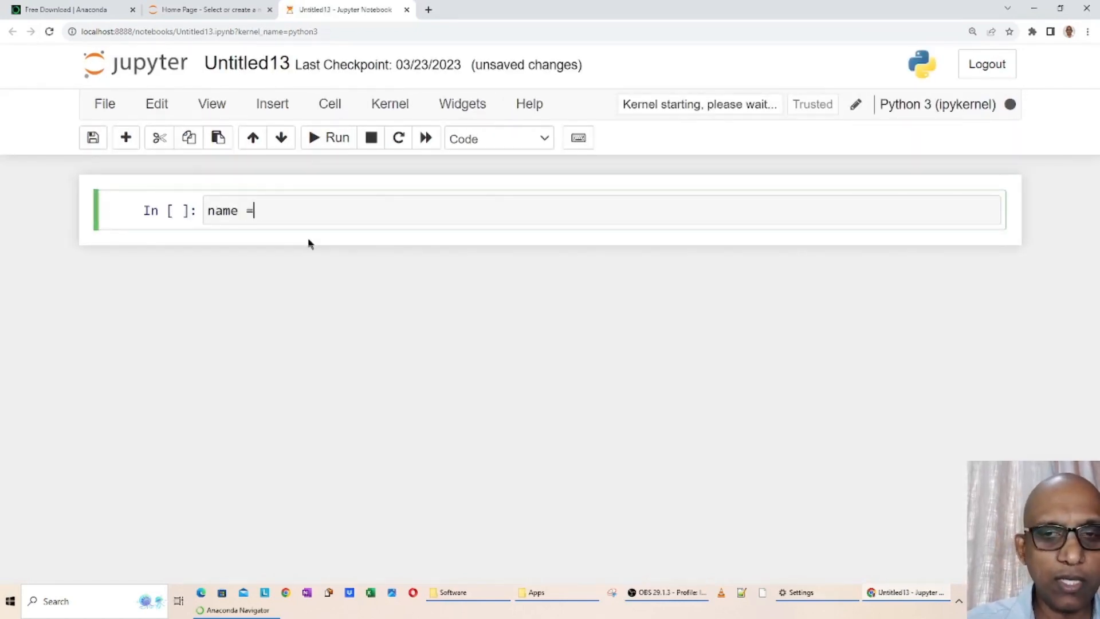
pyautogui.write(" ''mahesh")
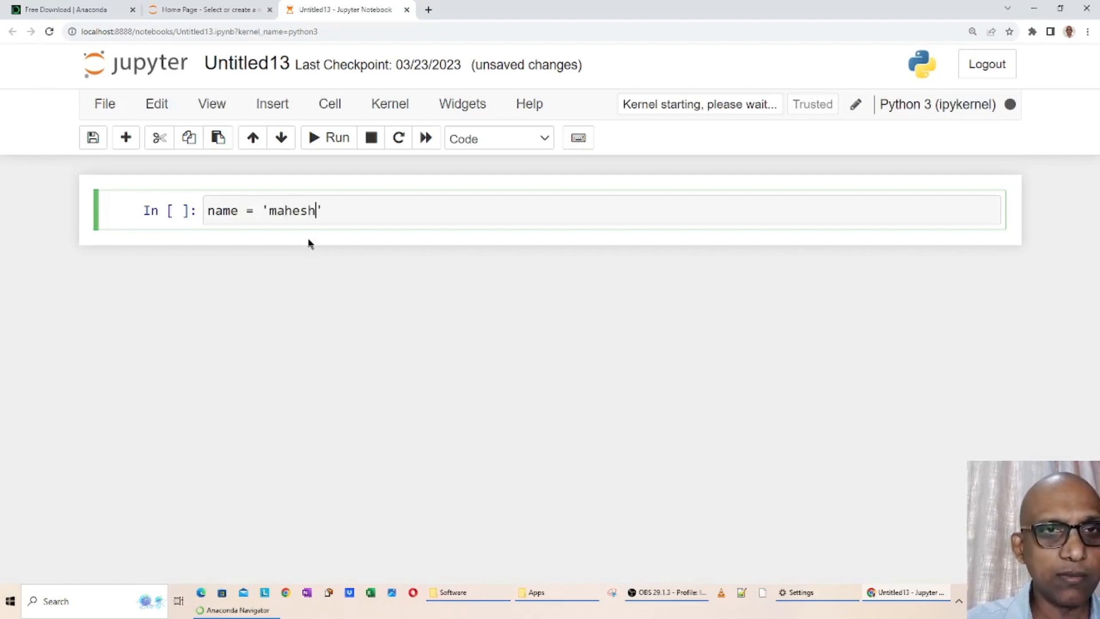
pyautogui.press('Return')
# Add the expression name[2] on the cell's second line and run the cell
pyautogui.write('na')
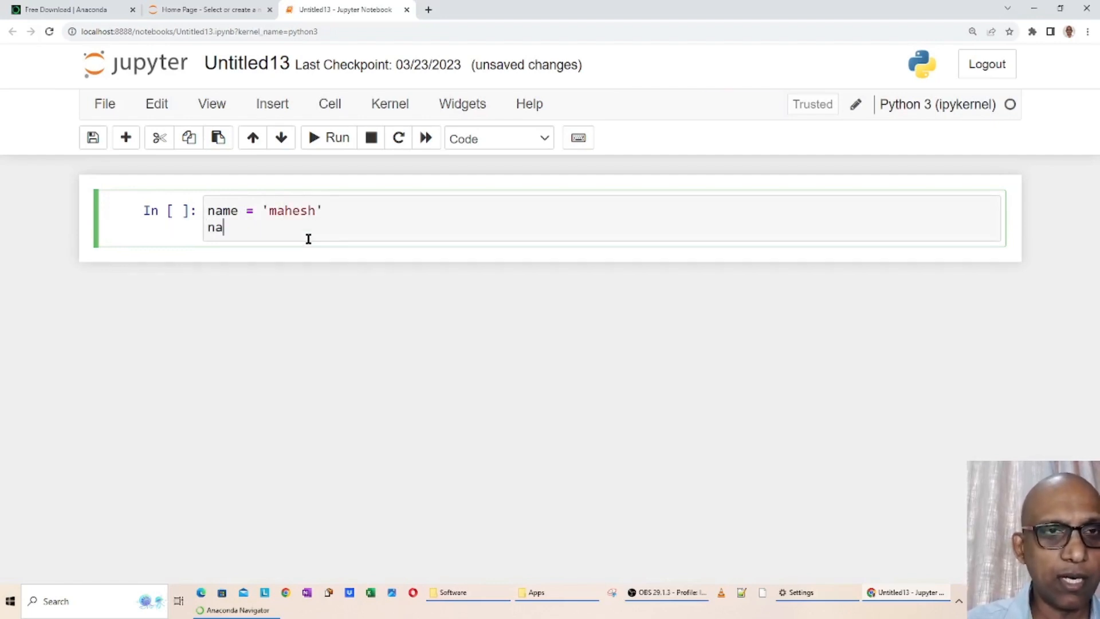
pyautogui.write('me[]')
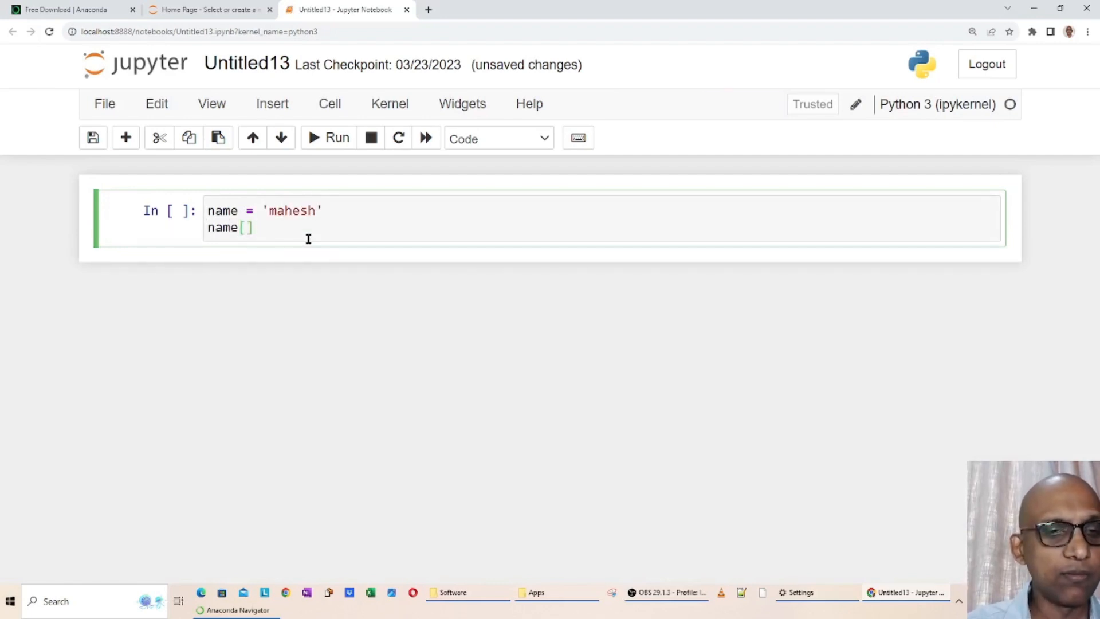
pyautogui.write('2')
pyautogui.hotkey('shift', 'Return')
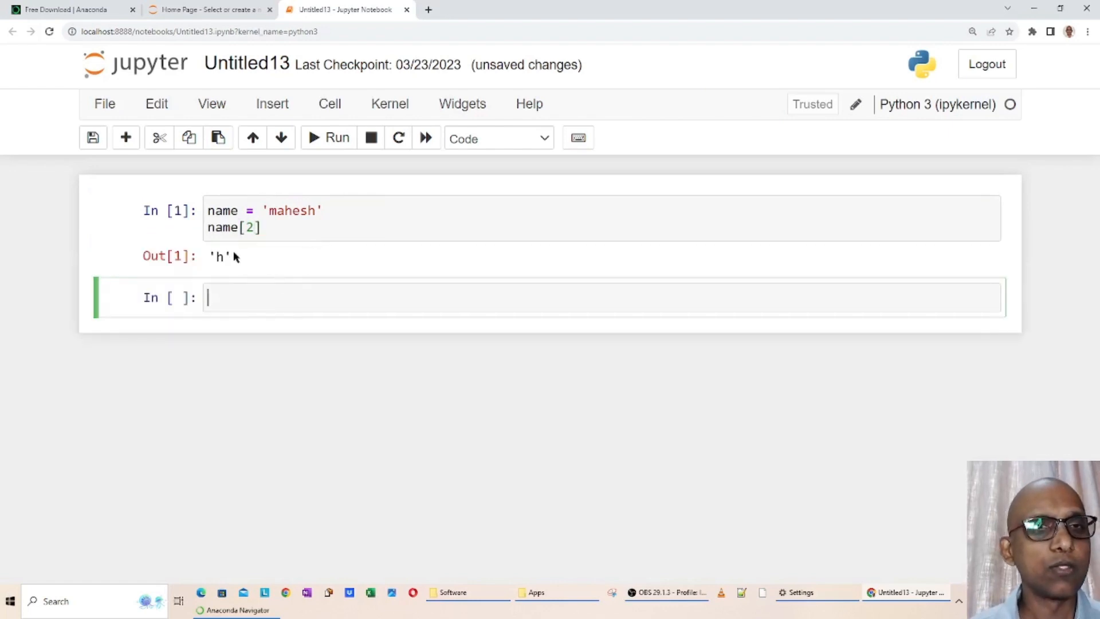
# Examine the first cell's code and the notebook's file name and ipynb extension in the page address
pyautogui.moveTo(215, 208); pyautogui.dragTo(278, 223)
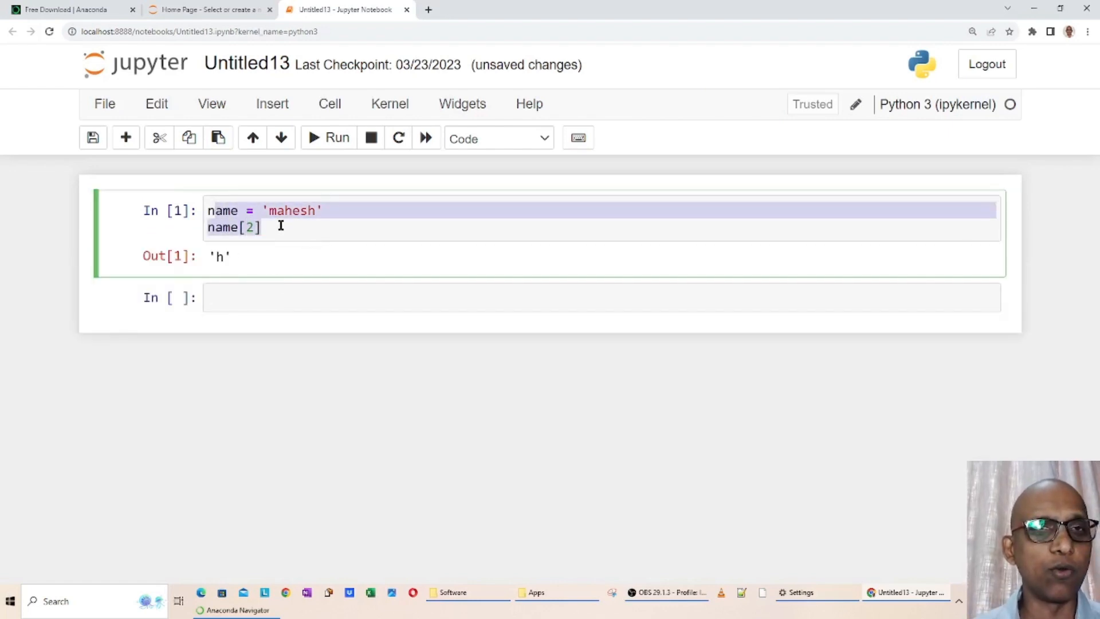
pyautogui.click(285, 226)
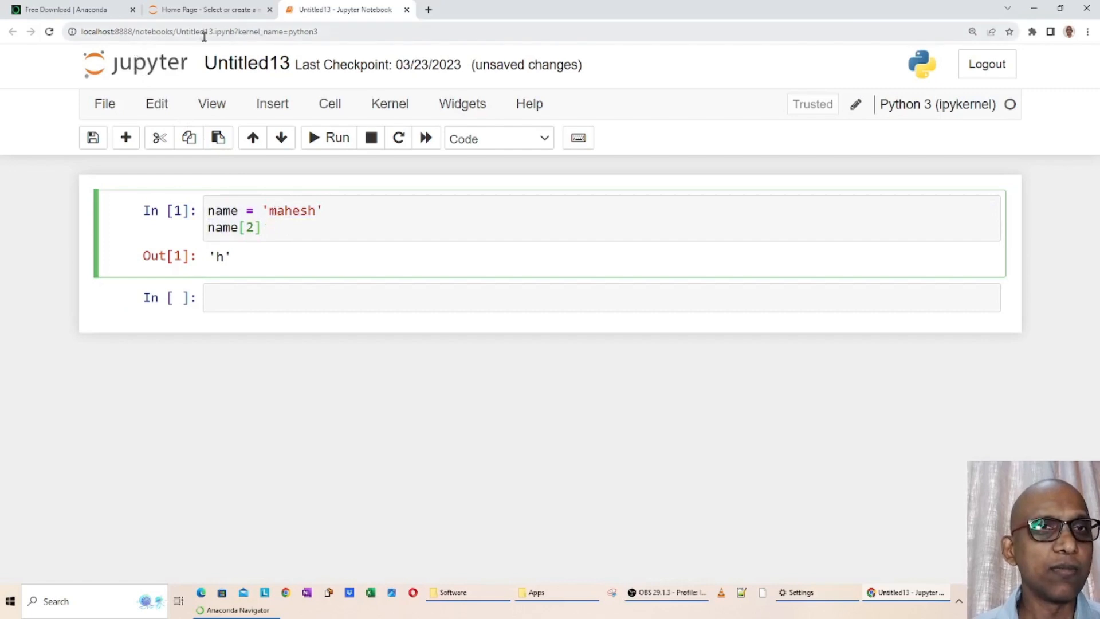
pyautogui.moveTo(178, 31); pyautogui.dragTo(210, 31)
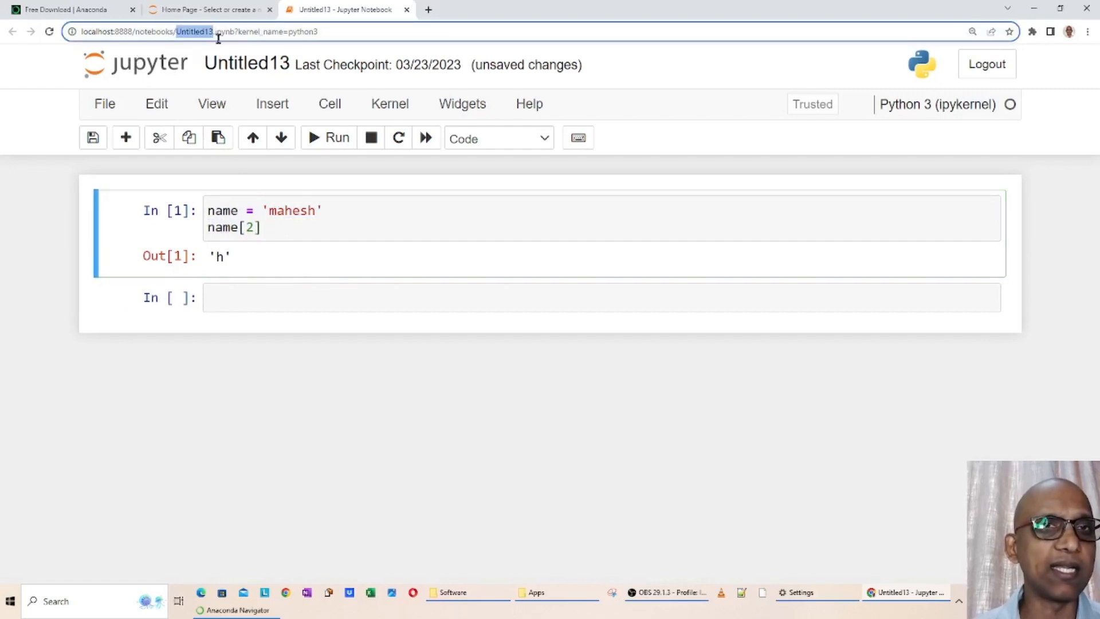
pyautogui.doubleClick(222, 33)
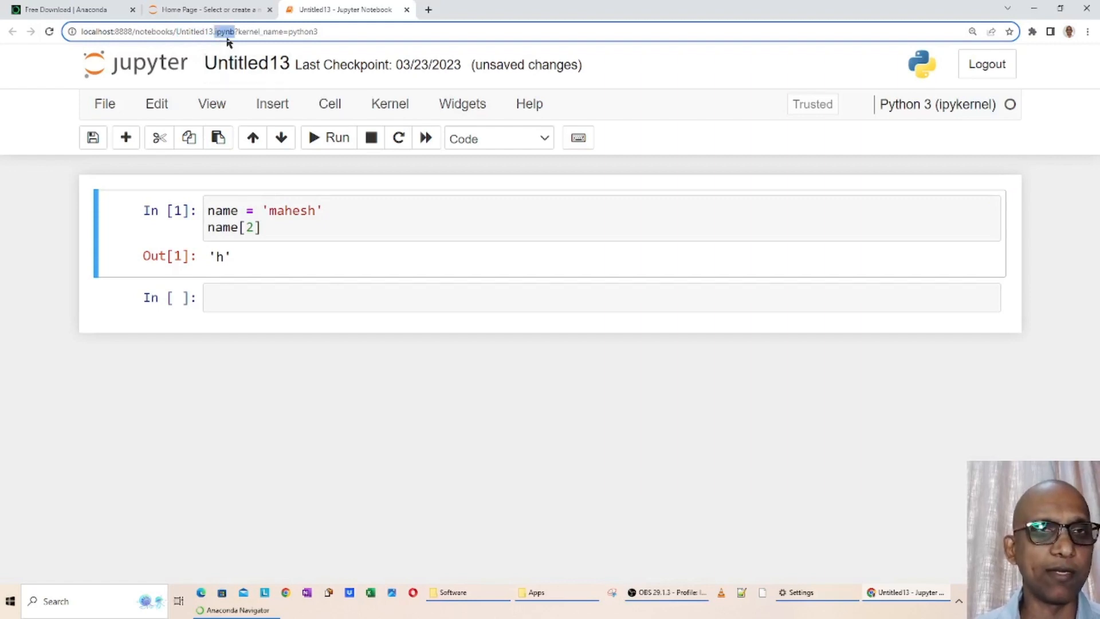
pyautogui.doubleClick(196, 32)
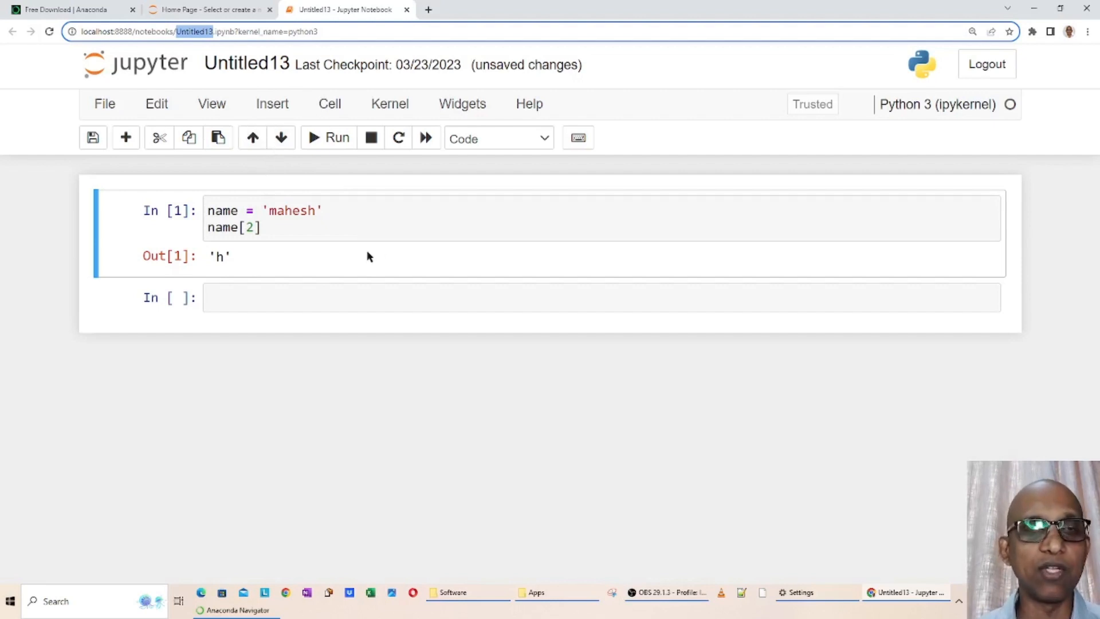
# Run pwd in the empty cell below and highlight the returned directory path
pyautogui.click(328, 310)
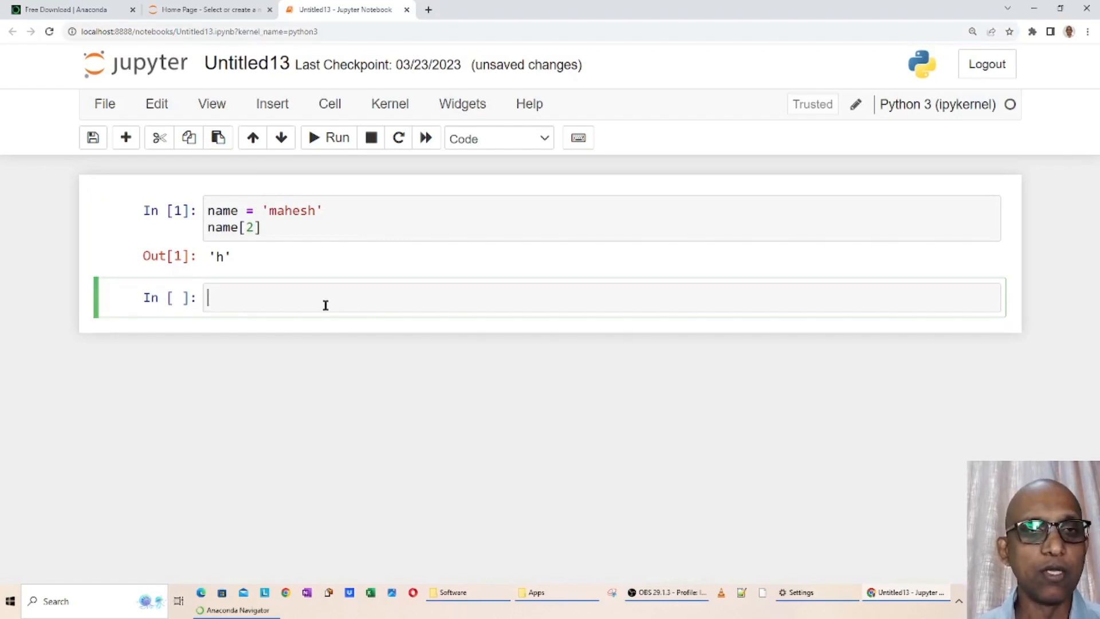
pyautogui.write('pwd')
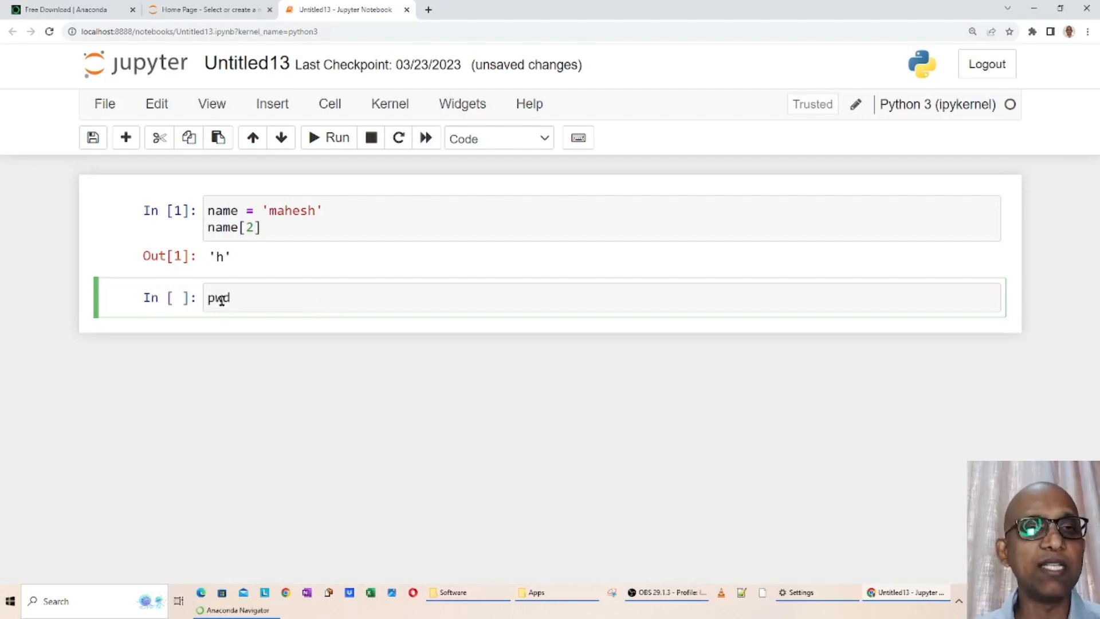
pyautogui.hotkey('shift', 'Return')
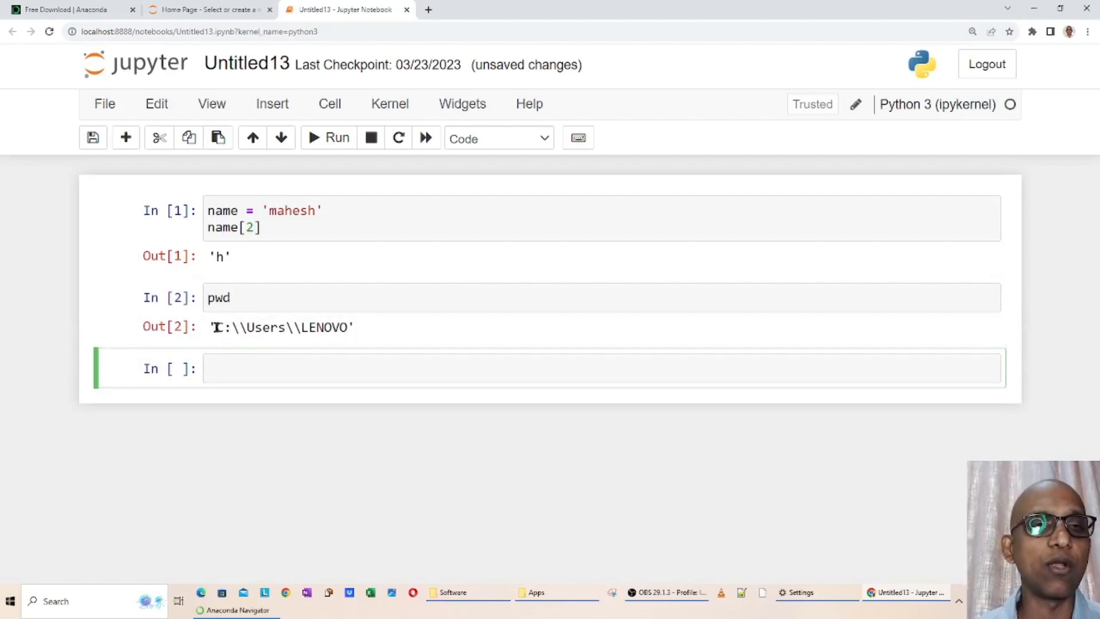
pyautogui.moveTo(216, 325); pyautogui.dragTo(350, 325)
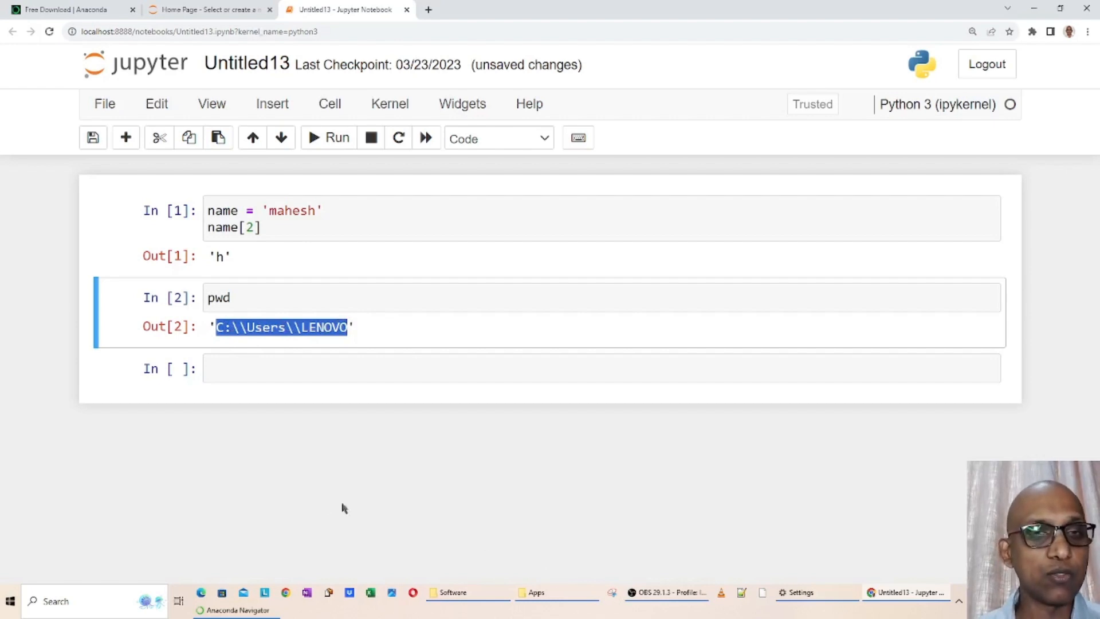
# Switch to File Explorer, browse to C:\Users\LENOVO and select Untitled13.ipynb
pyautogui.press('super+e')
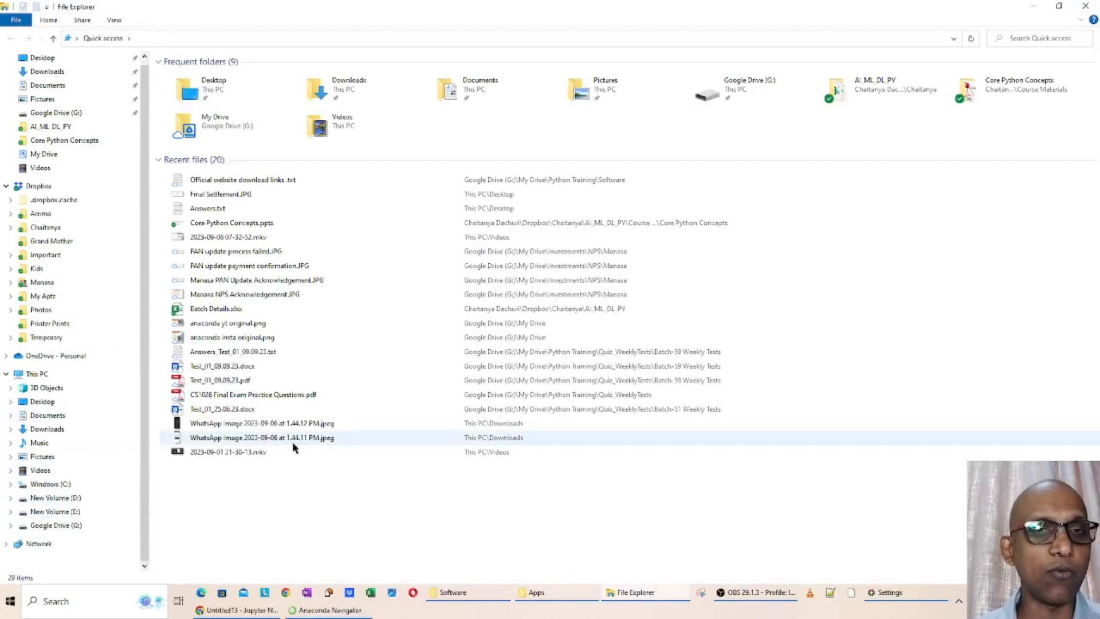
pyautogui.hotkey('alt', 'Tab')
pyautogui.doubleClick(221, 299)
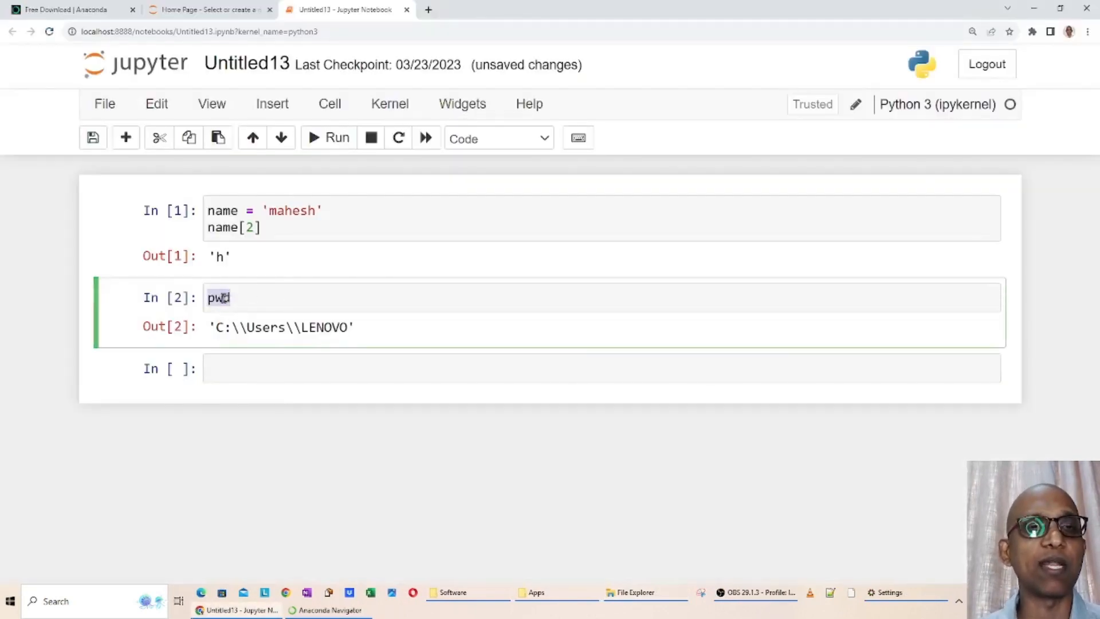
pyautogui.moveTo(215, 327); pyautogui.dragTo(350, 327)
pyautogui.hotkey('alt', 'Tab')
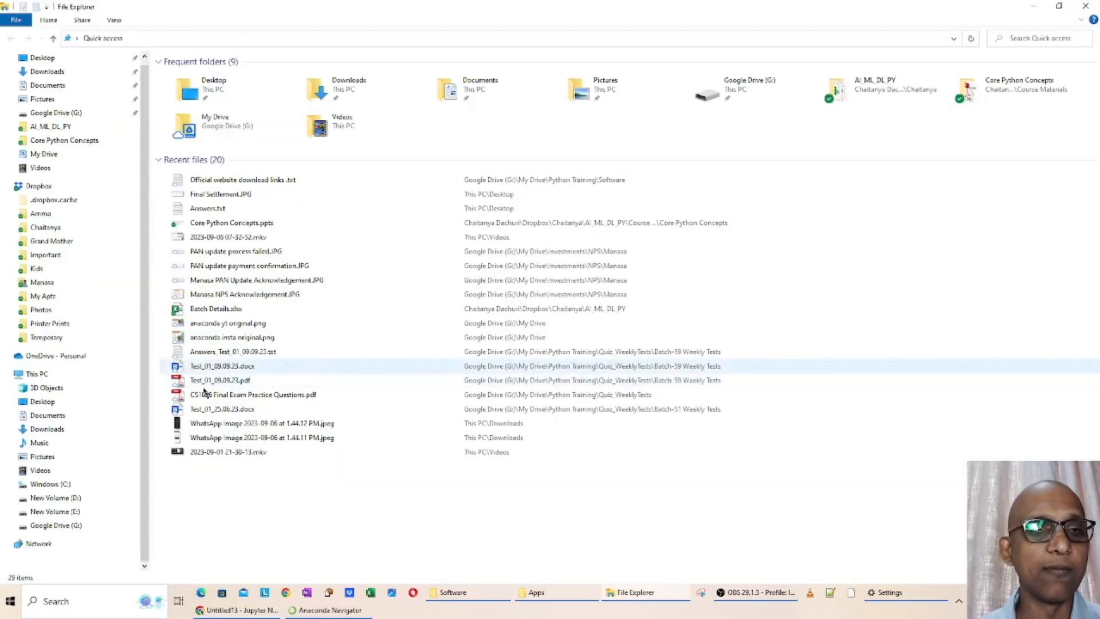
pyautogui.click(68, 484)
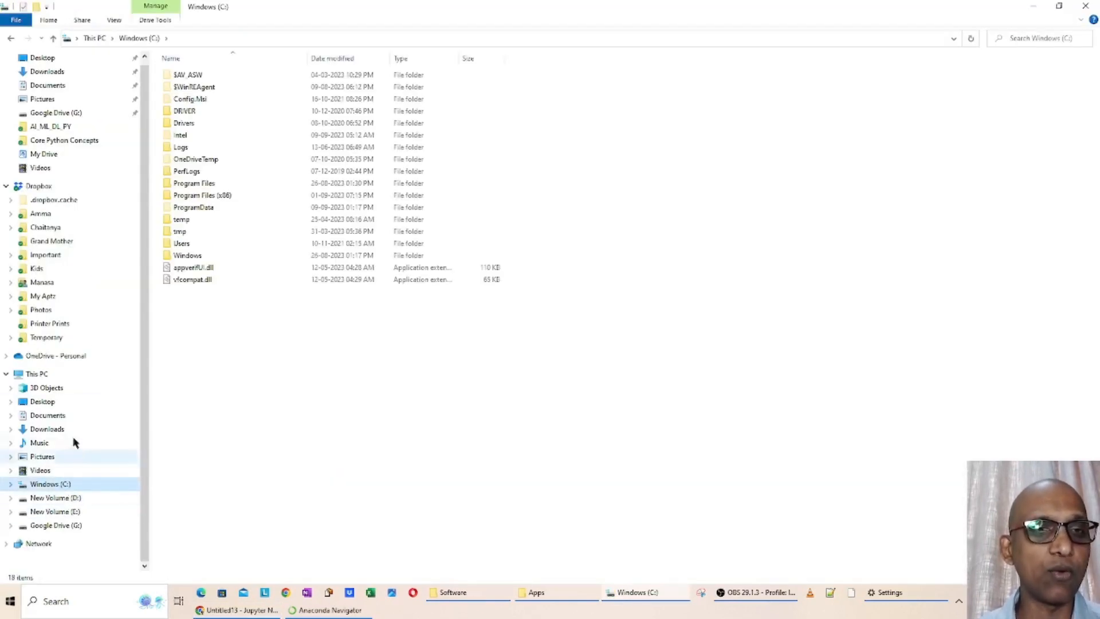
pyautogui.click(185, 245)
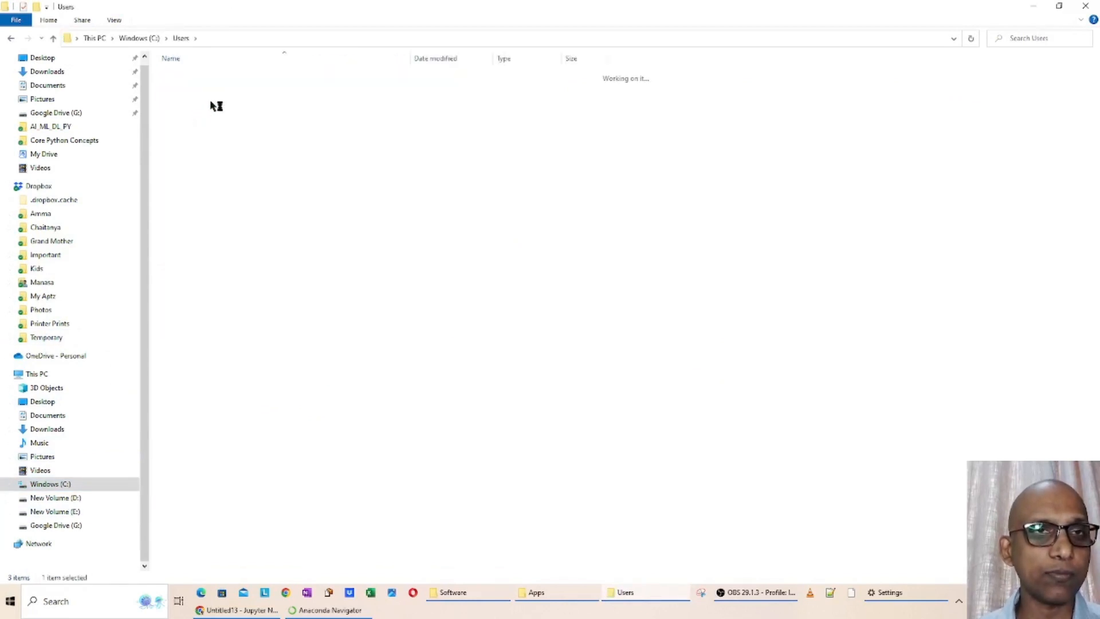
pyautogui.scroll(-3, 238, 309)
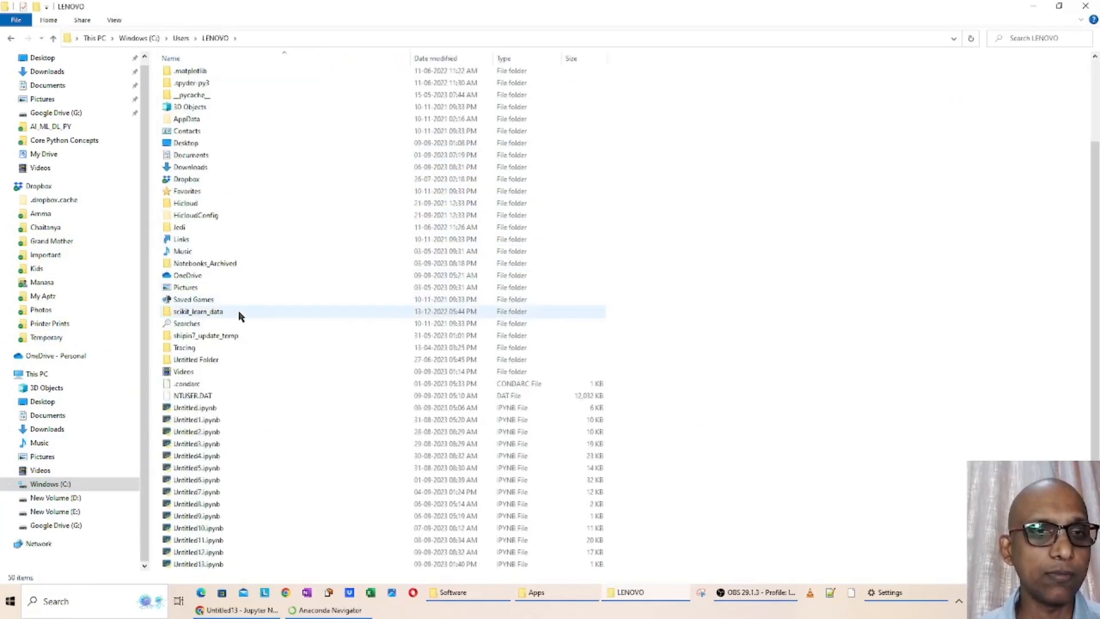
pyautogui.click(198, 565)
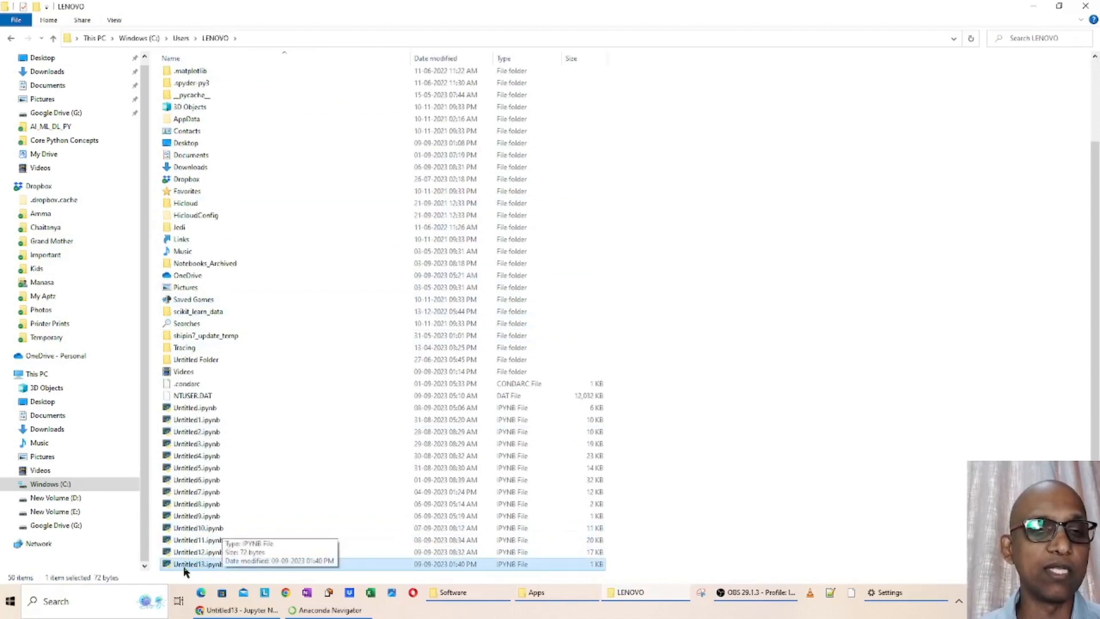
# Compare the open notebook with the details of its Untitled13.ipynb file in File Explorer
pyautogui.hotkey('alt', 'Tab')
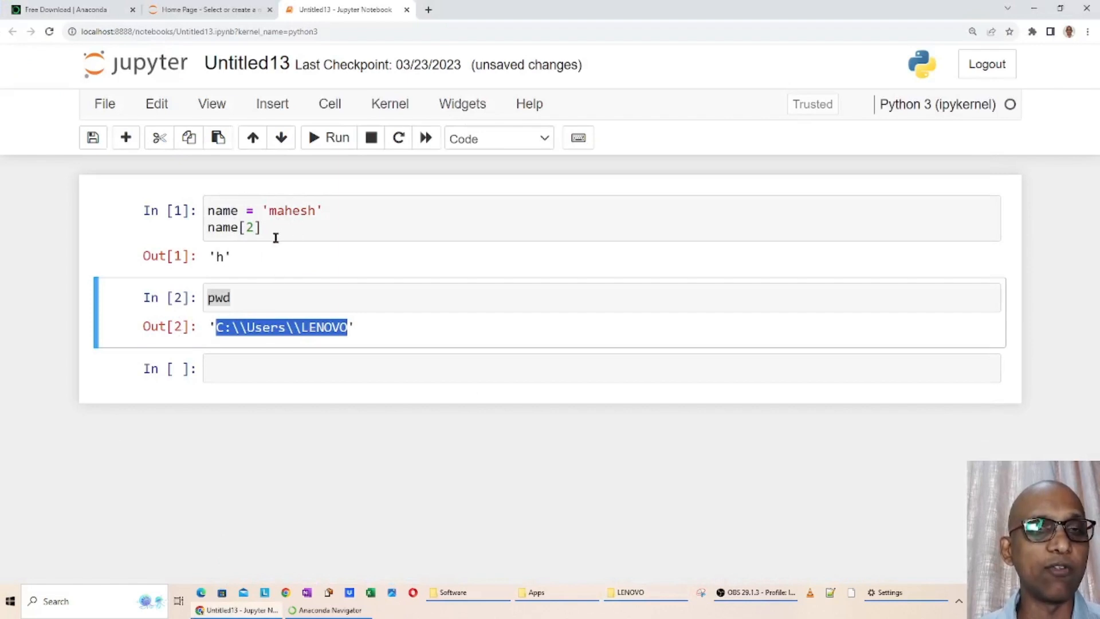
pyautogui.hotkey('alt', 'Tab')
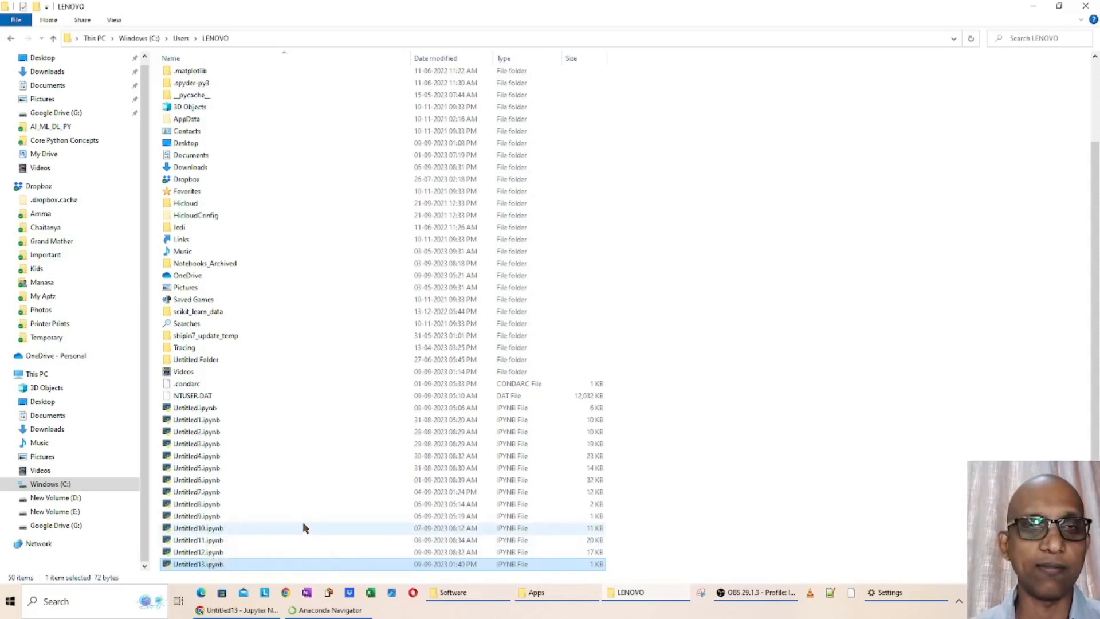
pyautogui.hotkey('alt', 'Tab')
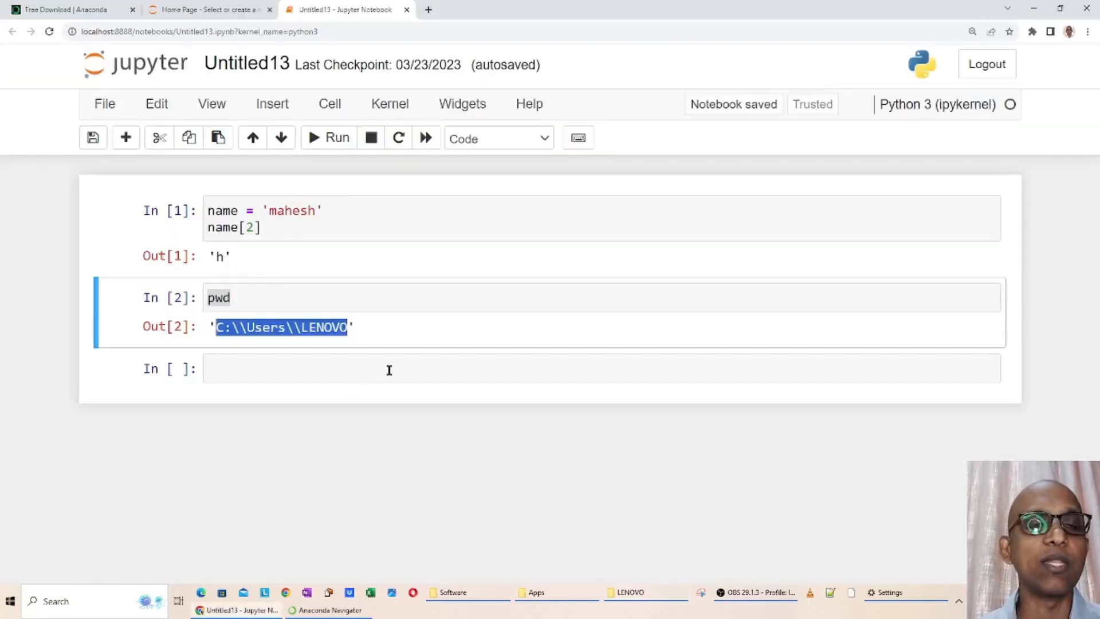
pyautogui.hotkey('alt', 'Tab')
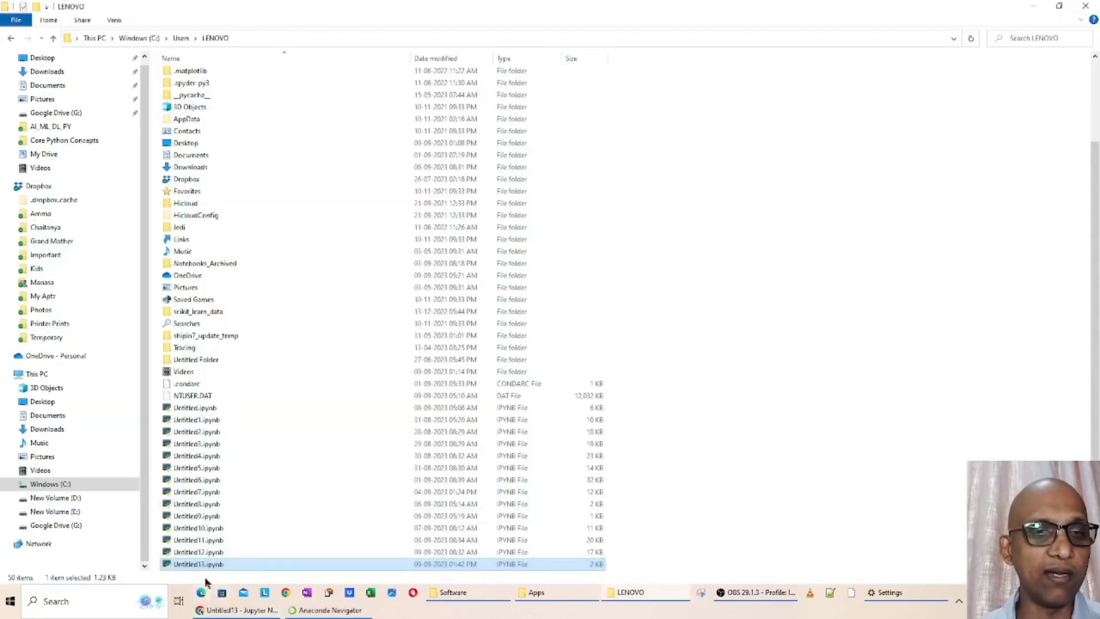
pyautogui.hotkey('alt', 'Tab')
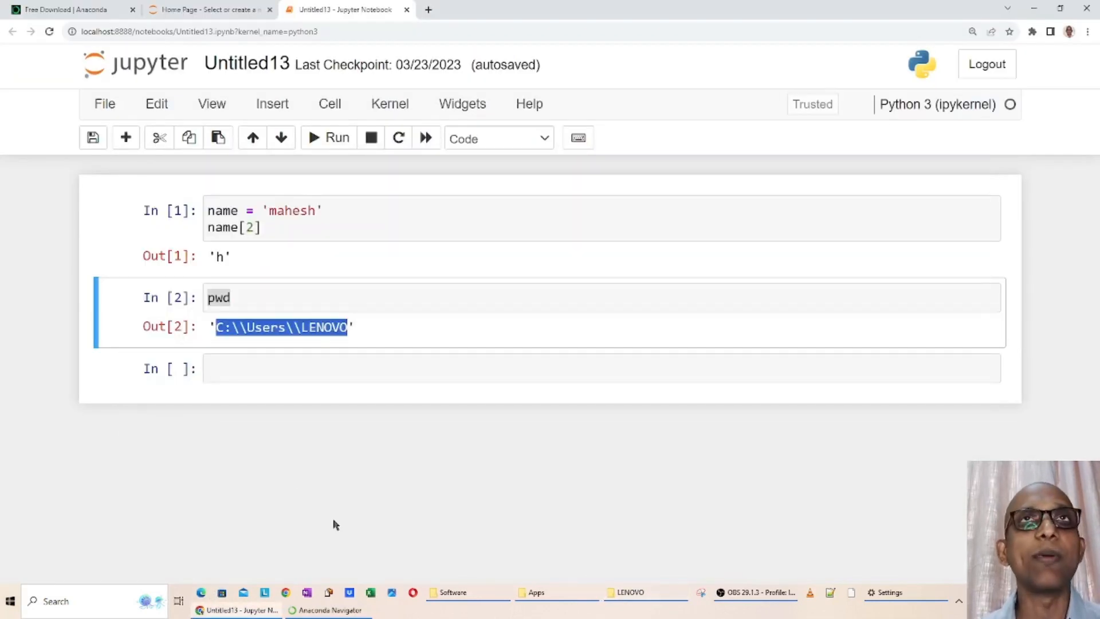
pyautogui.hotkey('alt', 'Tab')
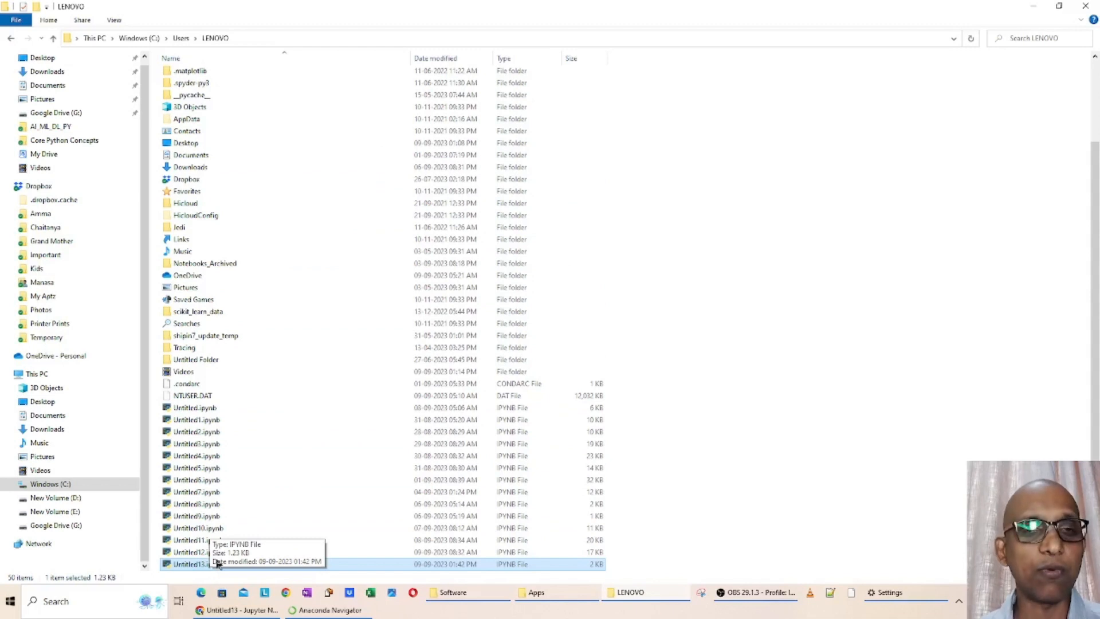
pyautogui.hotkey('alt', 'Tab')
# Check the pwd output path against the LENOVO folder in File Explorer and select Untitled10.ipynb there
pyautogui.click(222, 292)
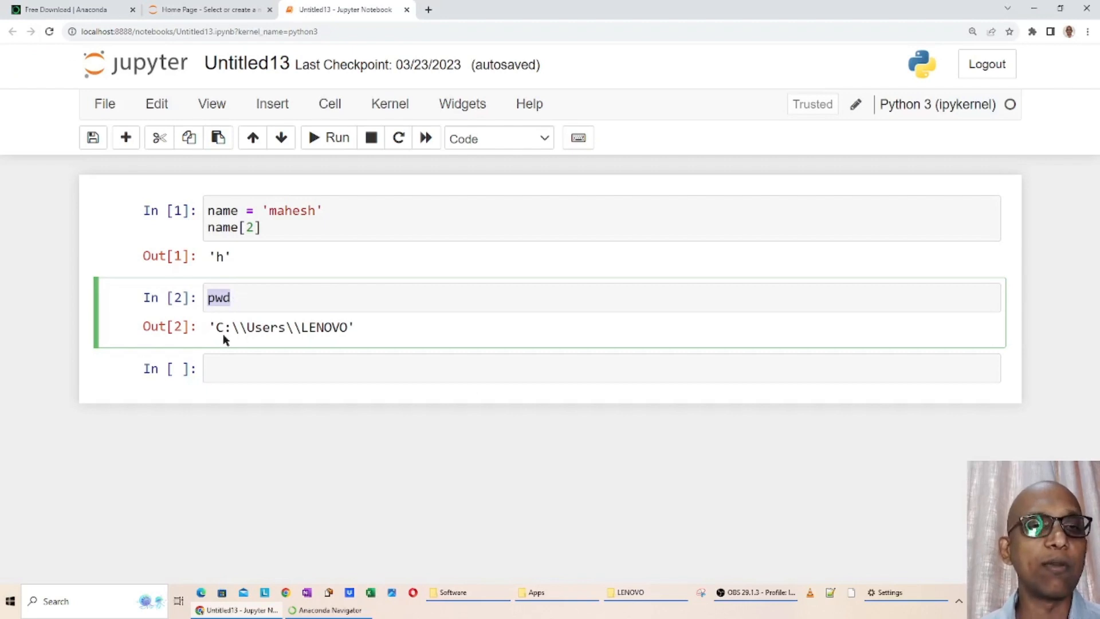
pyautogui.moveTo(216, 326); pyautogui.dragTo(358, 330)
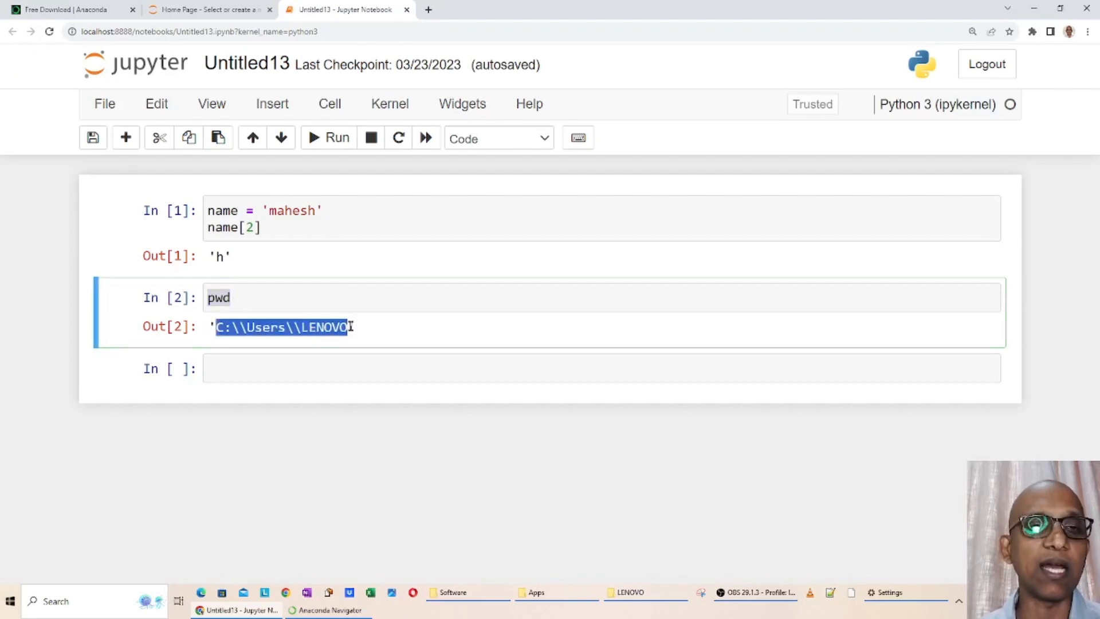
pyautogui.hotkey('alt', 'Tab')
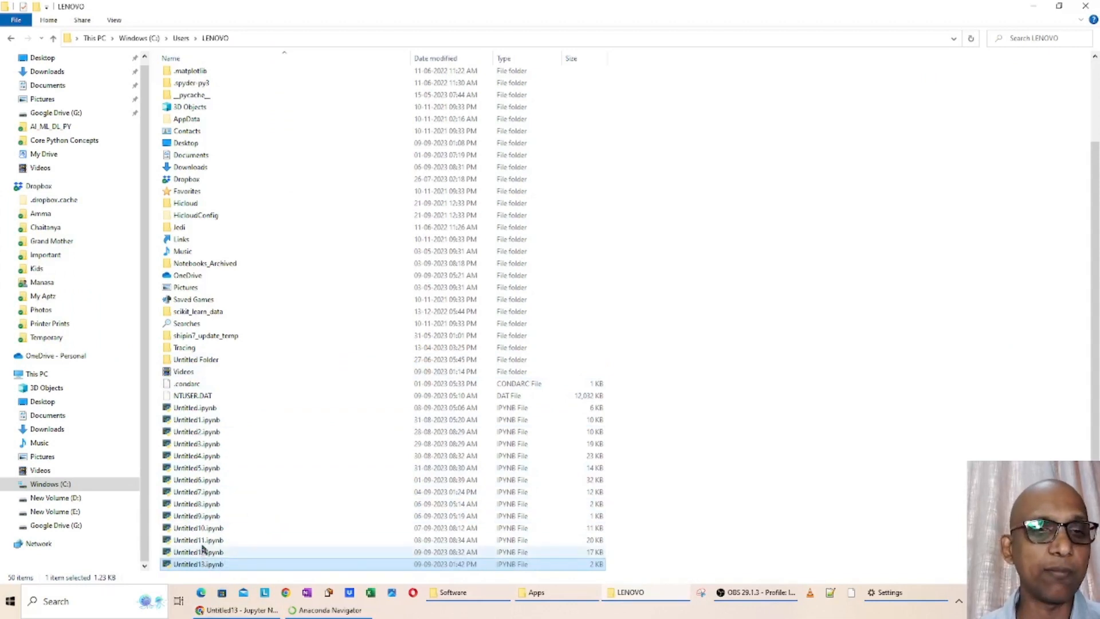
pyautogui.click(207, 527)
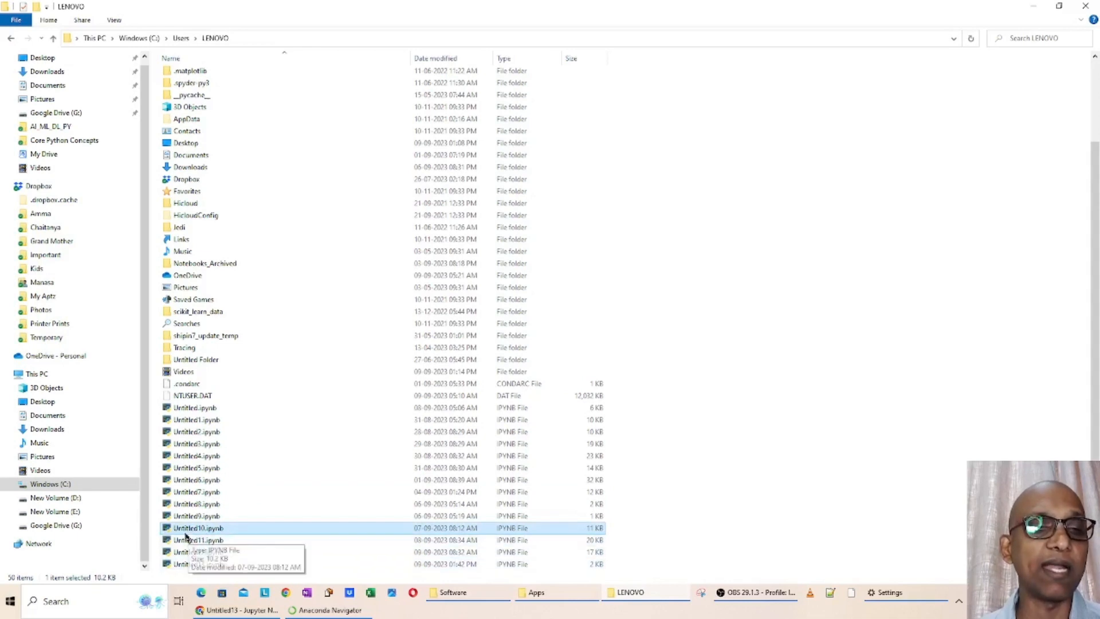
pyautogui.hotkey('alt', 'Tab')
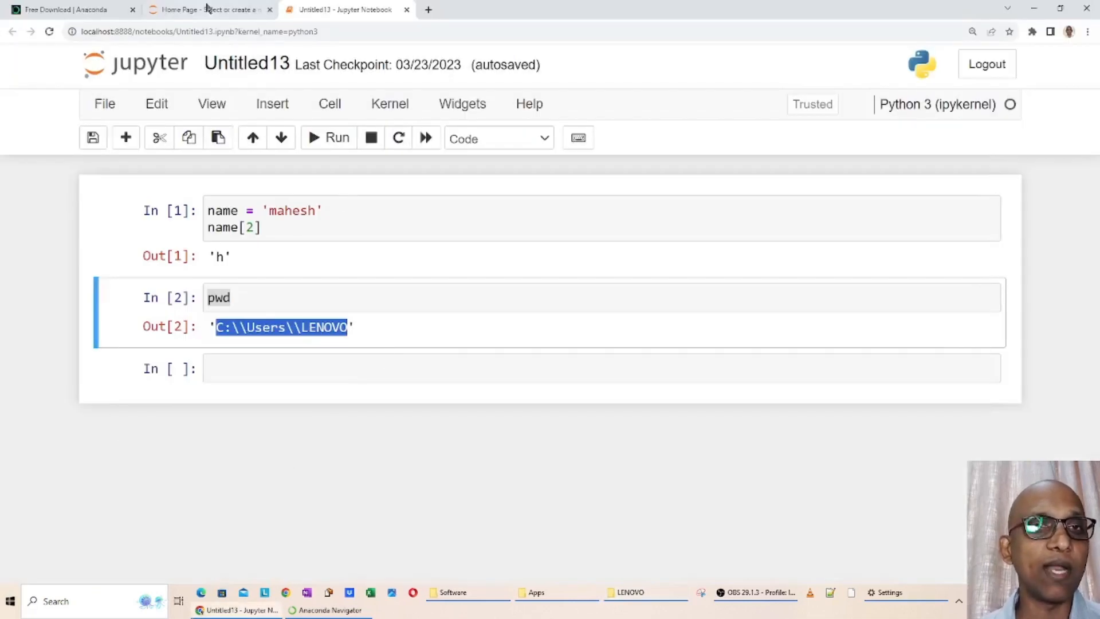
# Look through the notebook files listed on the Jupyter home page and return to the Untitled13 notebook
pyautogui.click(229, 10)
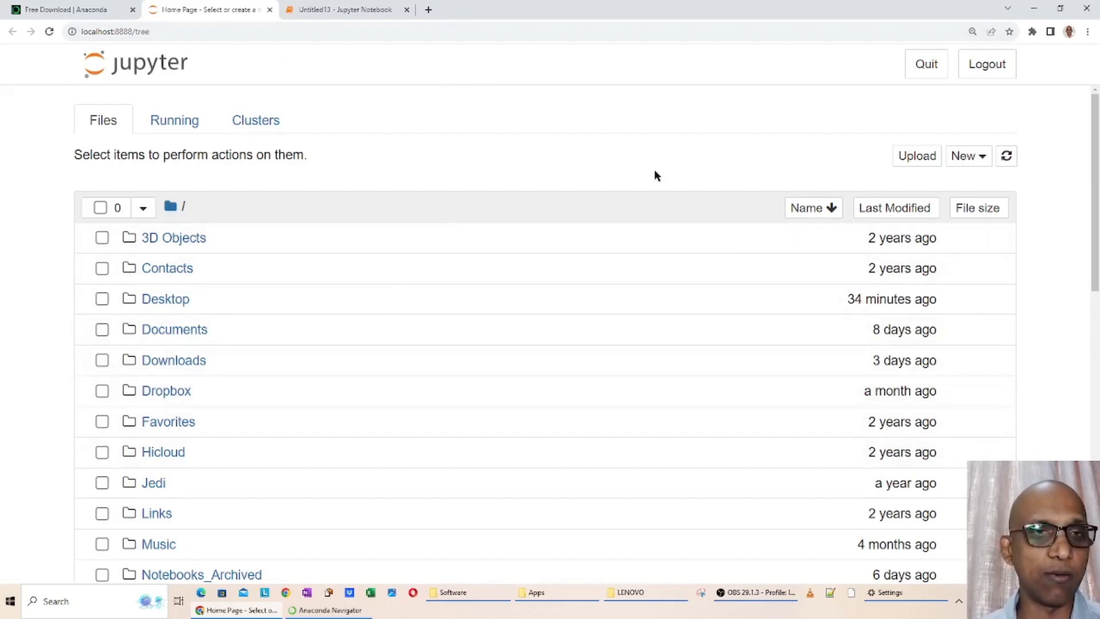
pyautogui.scroll(-10, 548, 404)
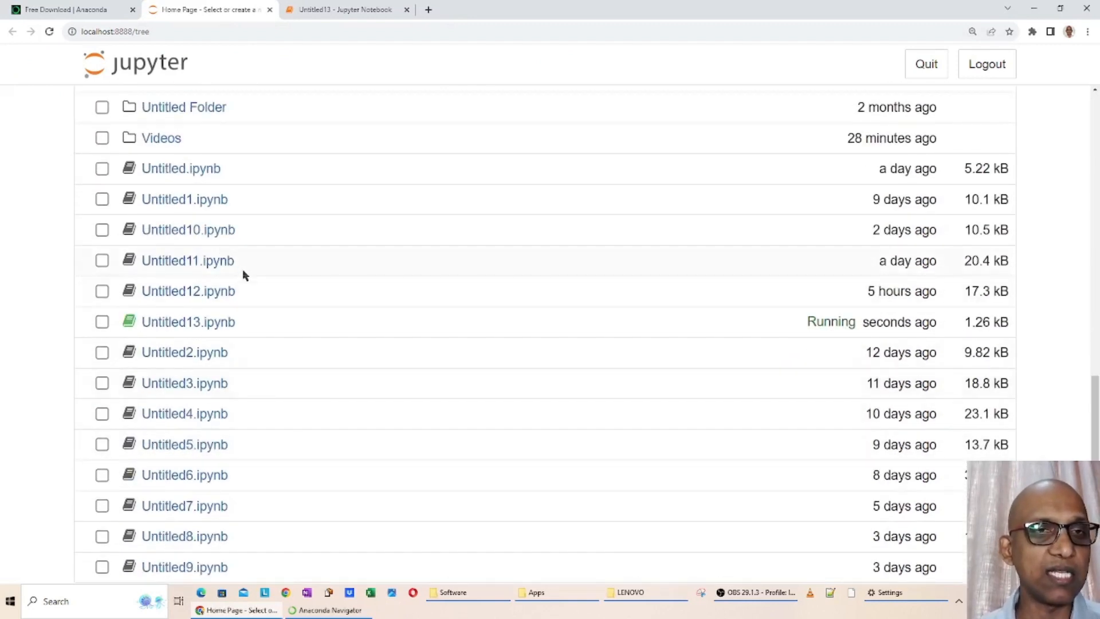
pyautogui.scroll(10, 242, 275)
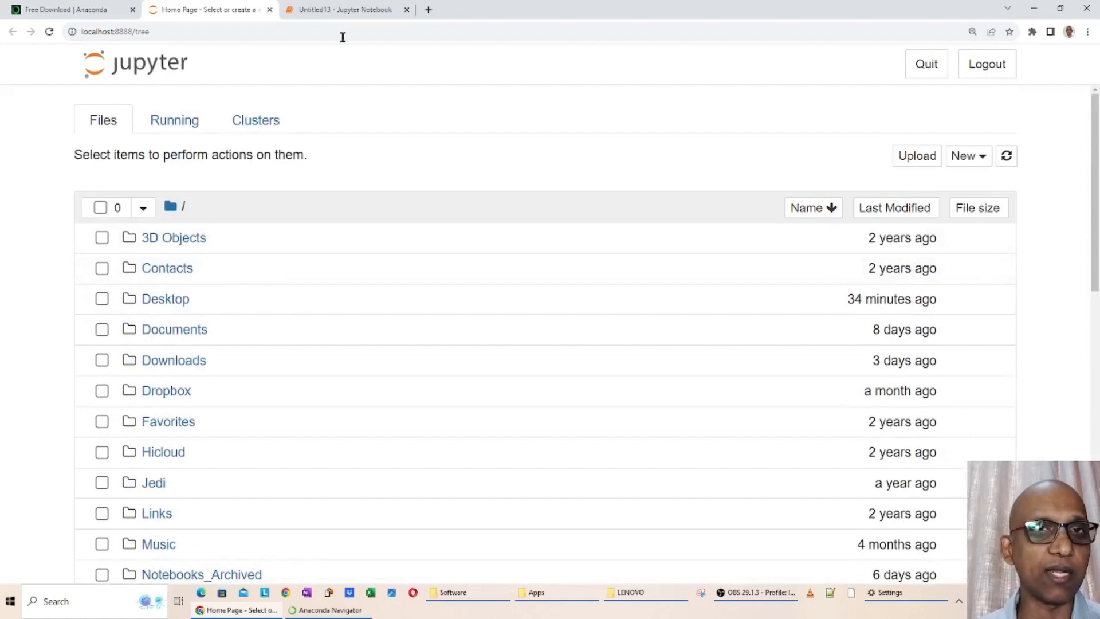
pyautogui.click(339, 11)
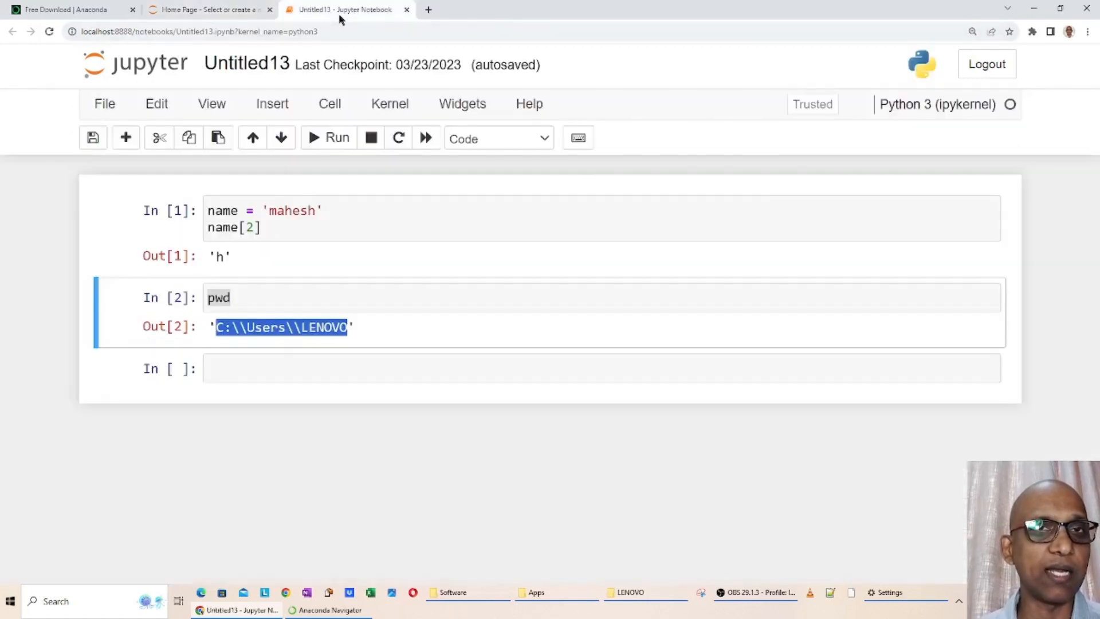
# Open Untitled10.ipynb from the Jupyter home page's file list and look through its cells
pyautogui.click(229, 11)
pyautogui.scroll(-10, 263, 241)
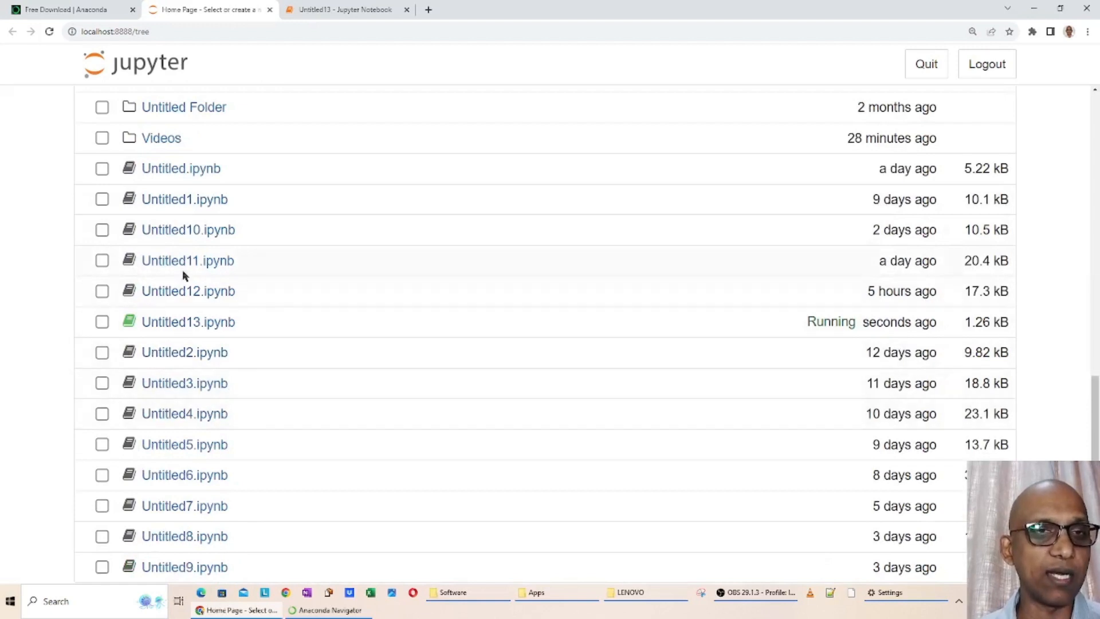
pyautogui.click(205, 232)
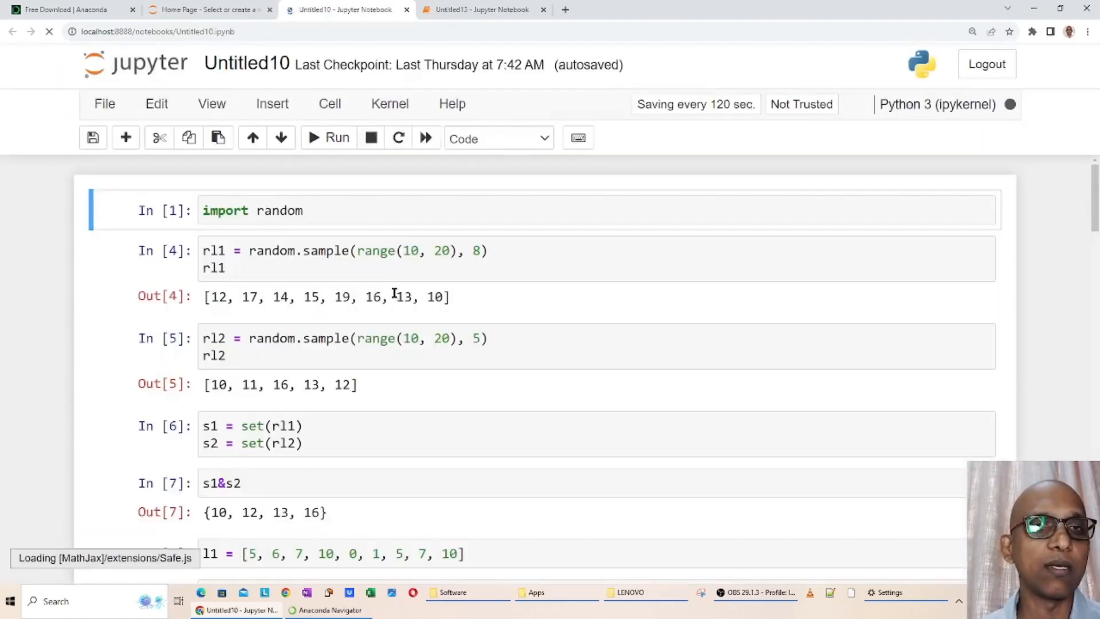
pyautogui.scroll(-5, 331, 307)
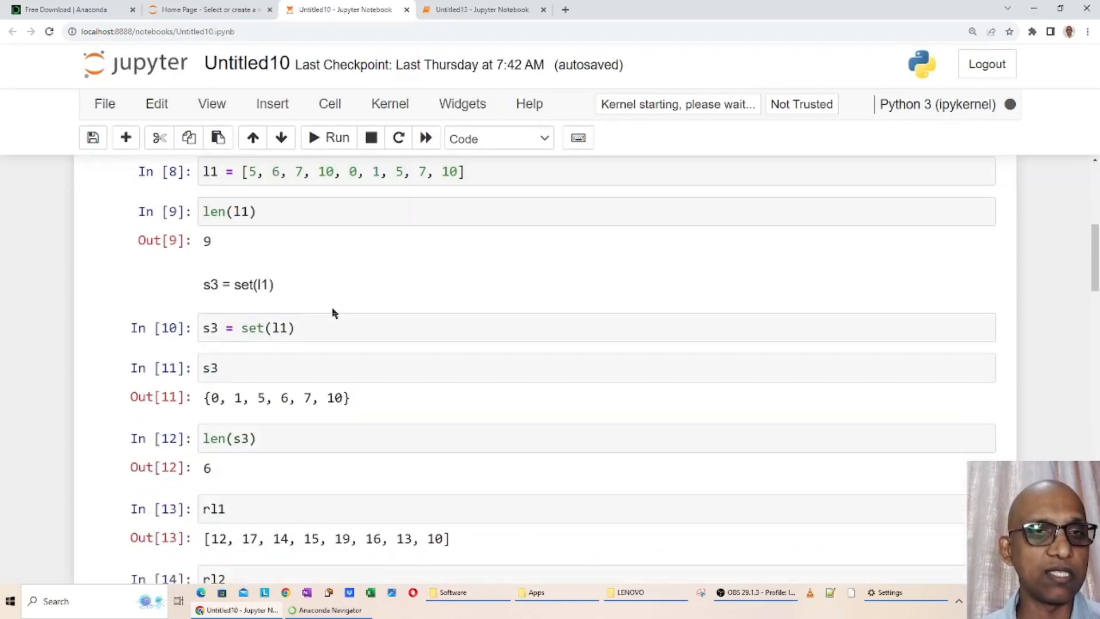
pyautogui.scroll(-3, 332, 310)
pyautogui.scroll(-3, 334, 314)
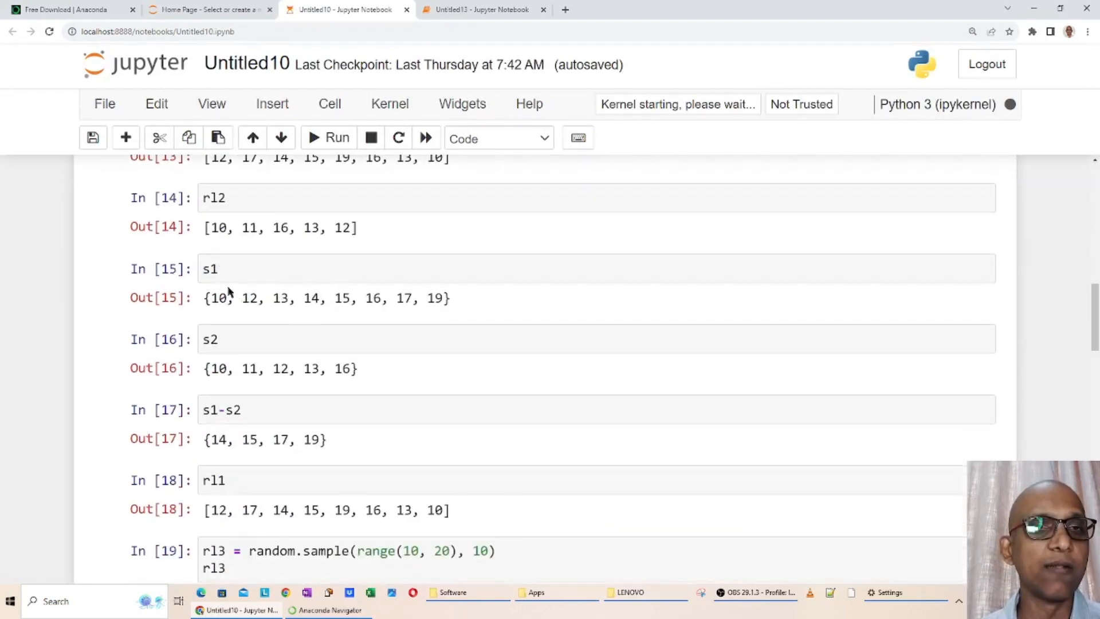
# Highlight the output of the s1 cell in the Untitled10 notebook and review the rest of its saved cells and outputs
pyautogui.click(216, 270)
pyautogui.moveTo(205, 298); pyautogui.dragTo(466, 297)
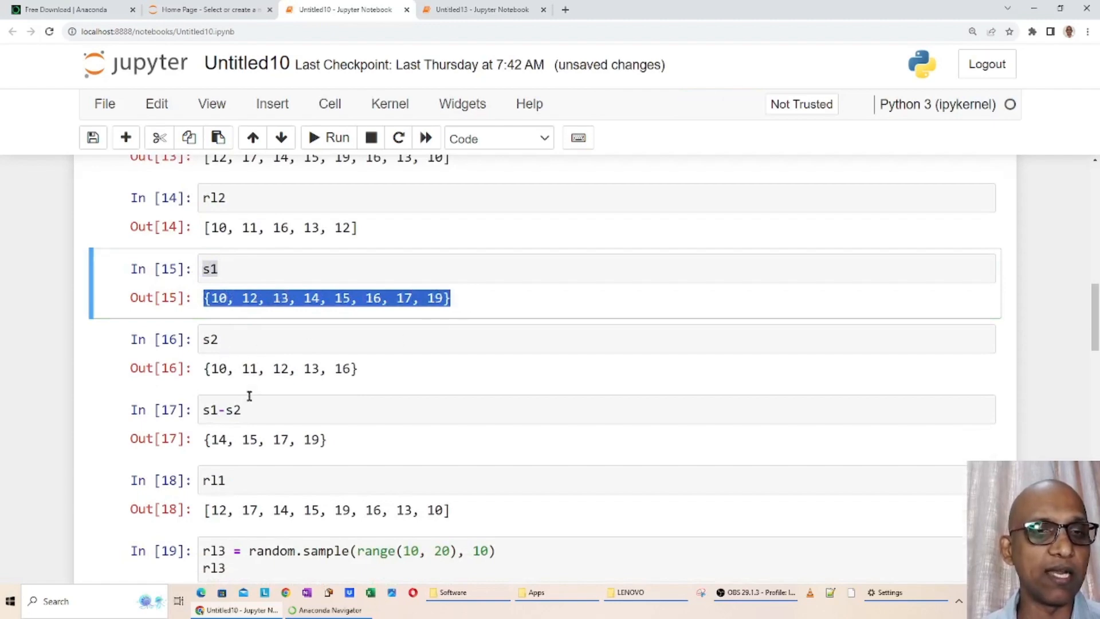
pyautogui.scroll(-20, 249, 395)
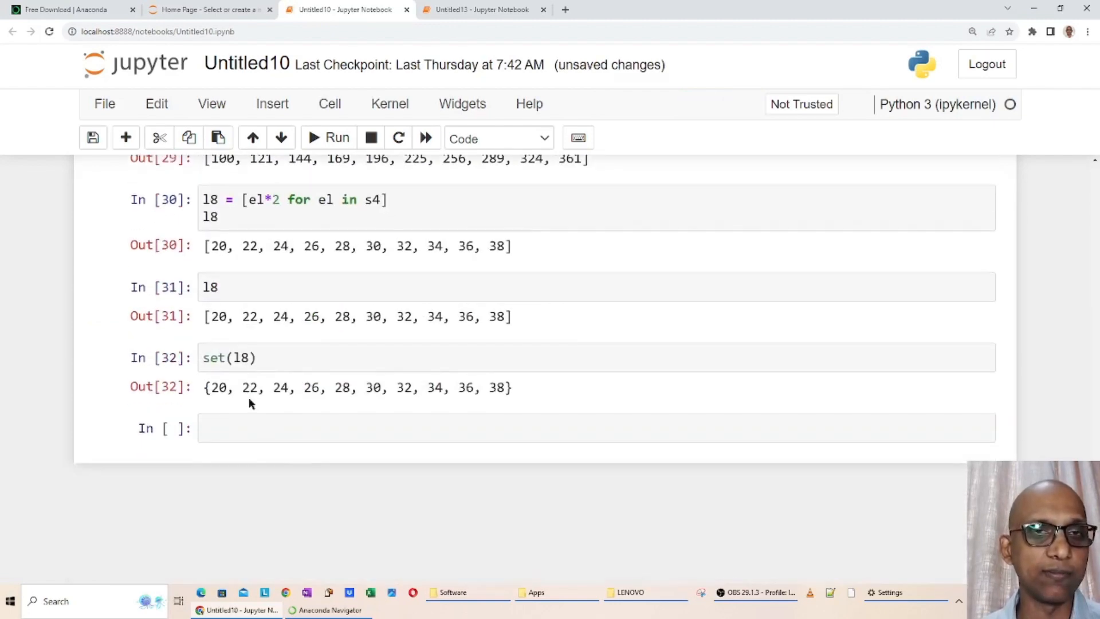
pyautogui.scroll(20, 337, 390)
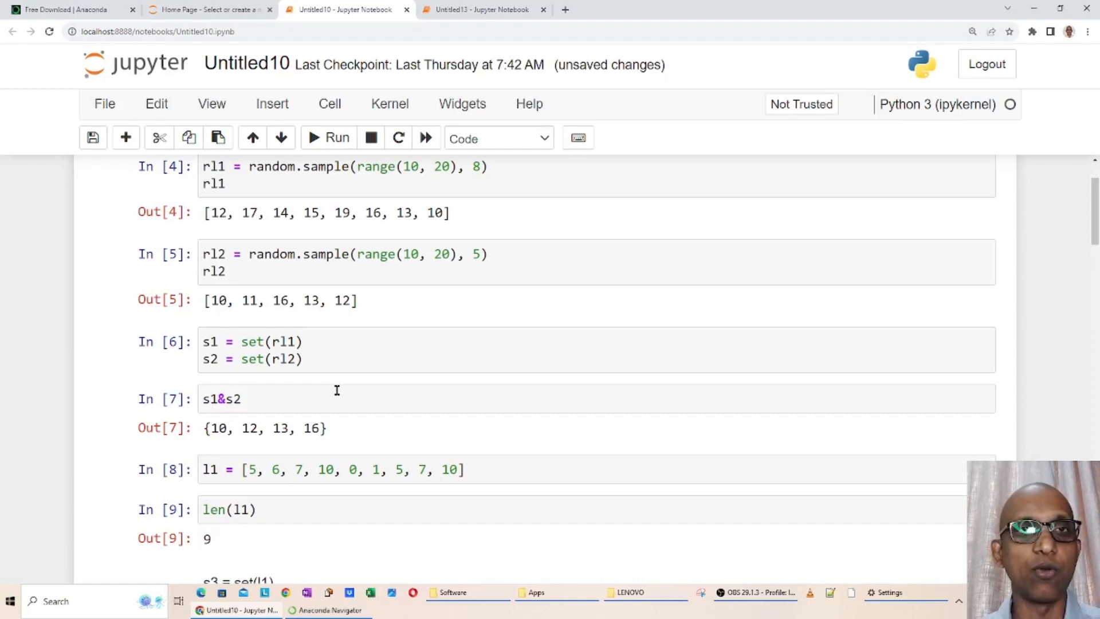
# Revisit the pwd output in the Untitled13 notebook and go back to the start of the Jupyter home page's file list
pyautogui.click(491, 10)
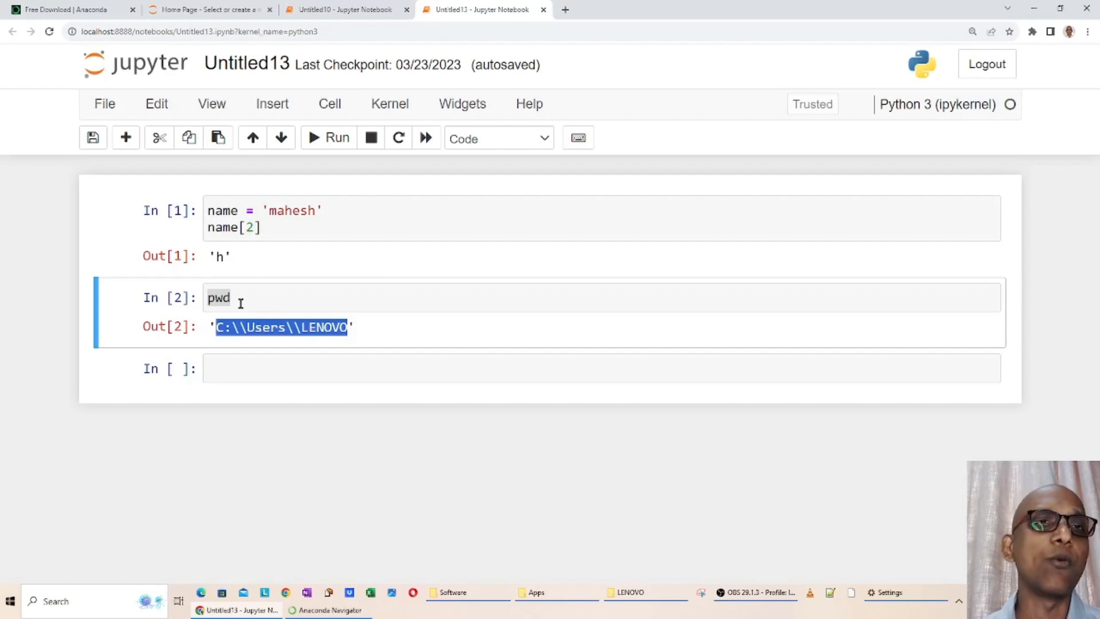
pyautogui.click(229, 9)
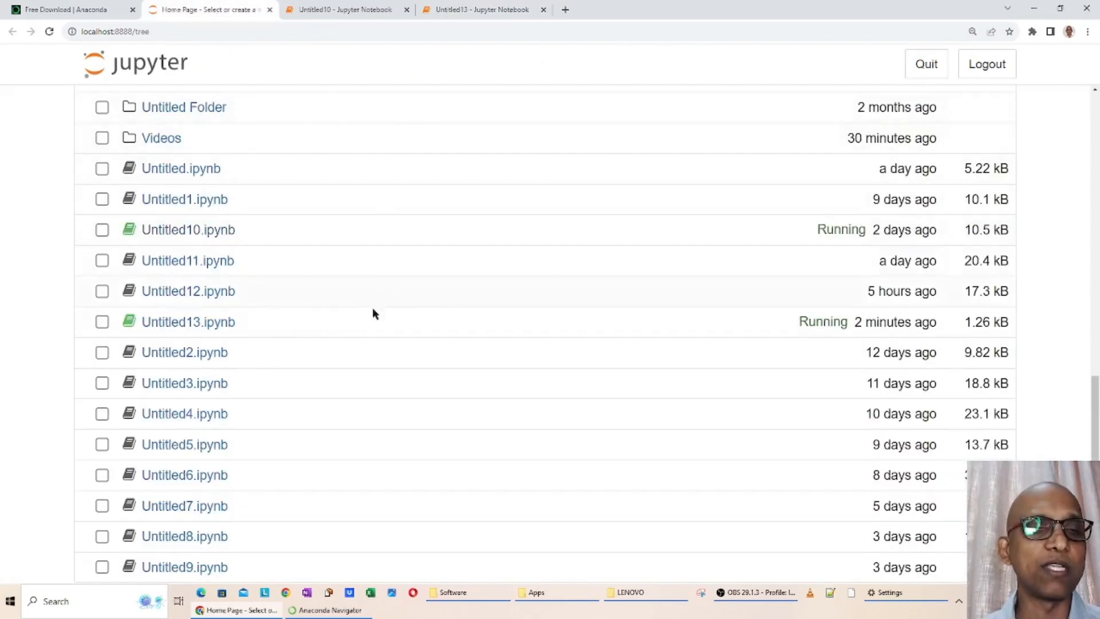
pyautogui.scroll(10, 319, 332)
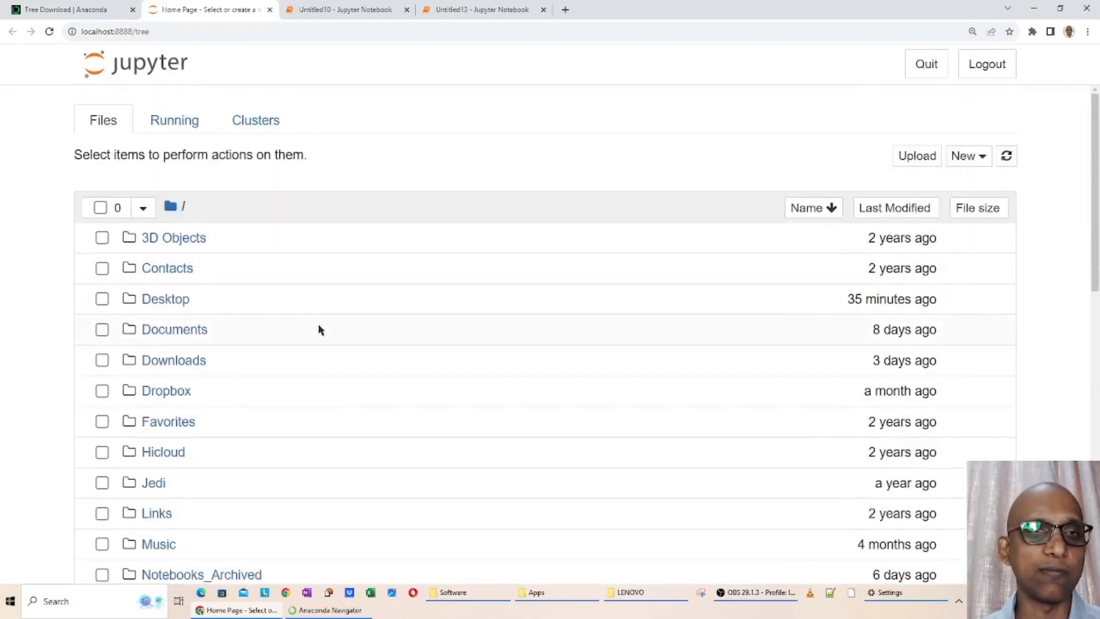